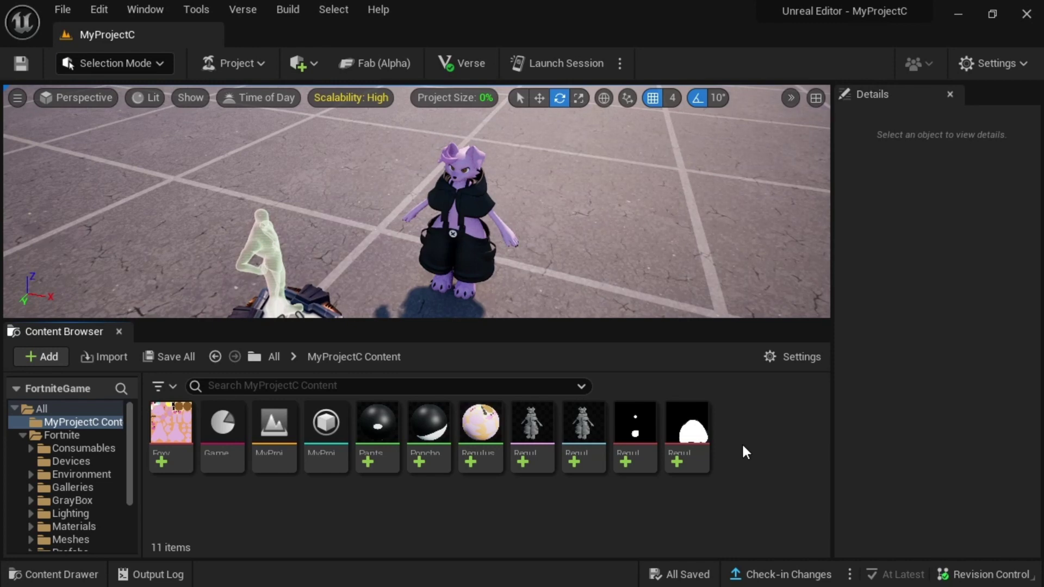
right_drag(498, 197, 517, 136)
key(w)
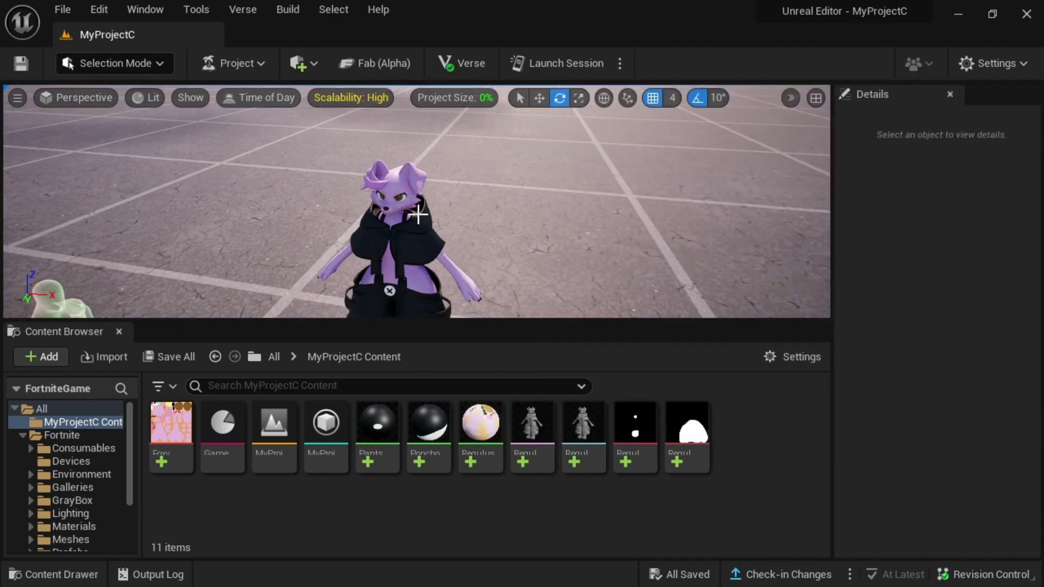
right_drag(419, 175, 411, 184)
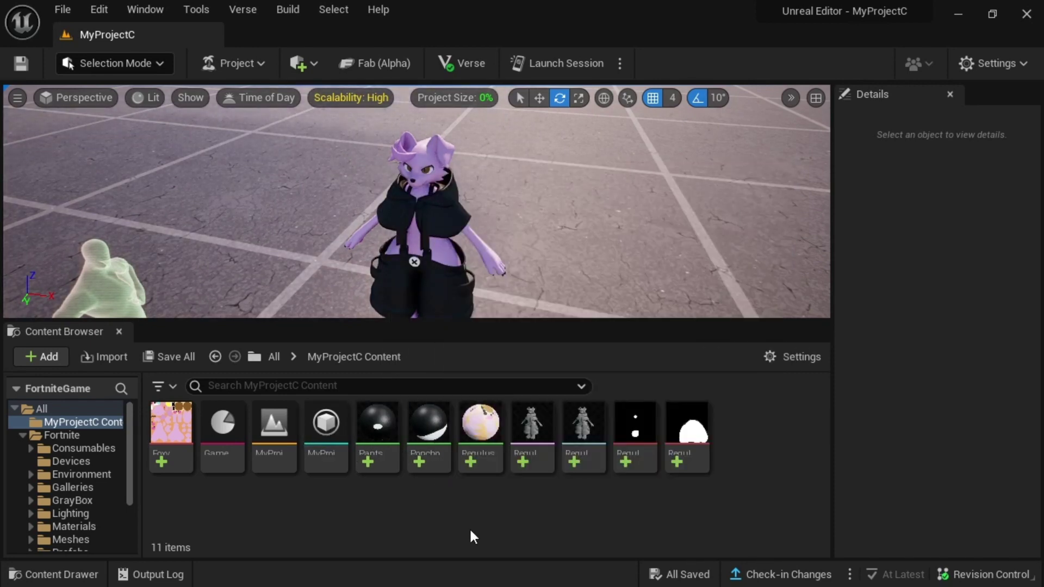
mouse_move(716, 272)
right_down()
mouse_move(712, 304)
mouse_move(709, 283)
mouse_move(724, 282)
right_up()
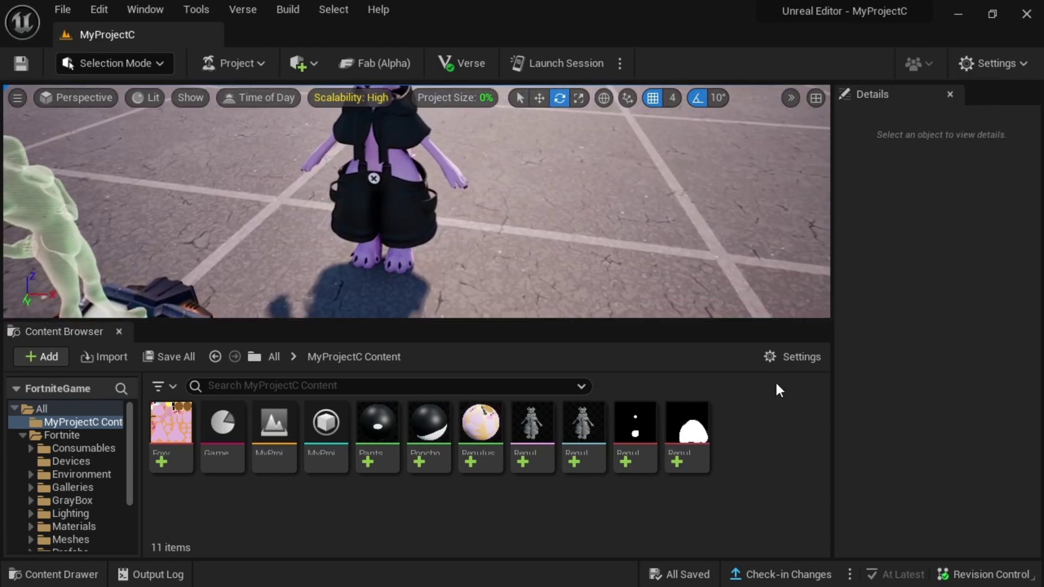
Create a Level Sequence named "Wav" in the MyProjectC Content folder and open it in the Sequencer.
right_click(736, 418)
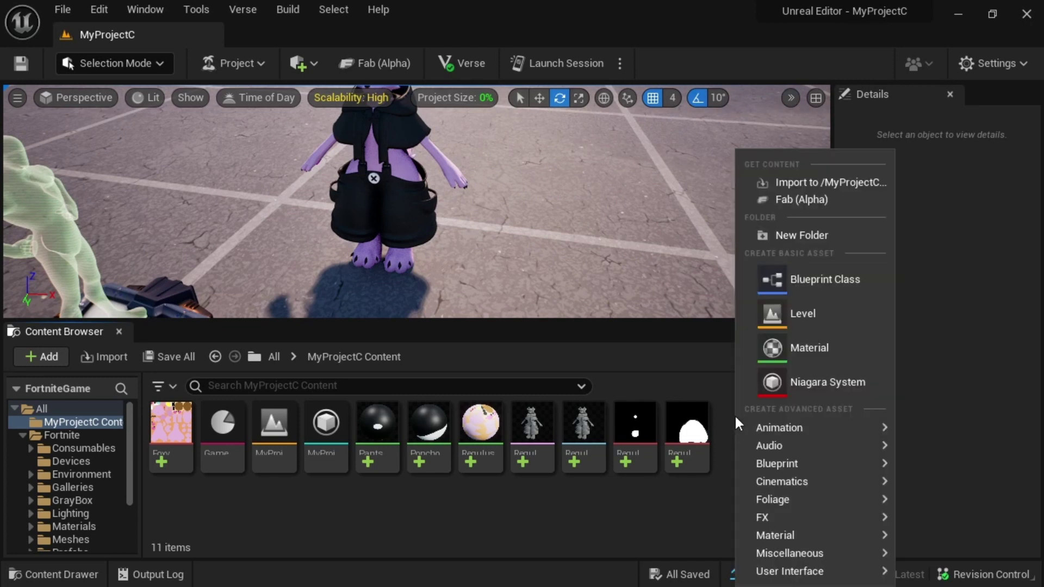
mouse_move(828, 435)
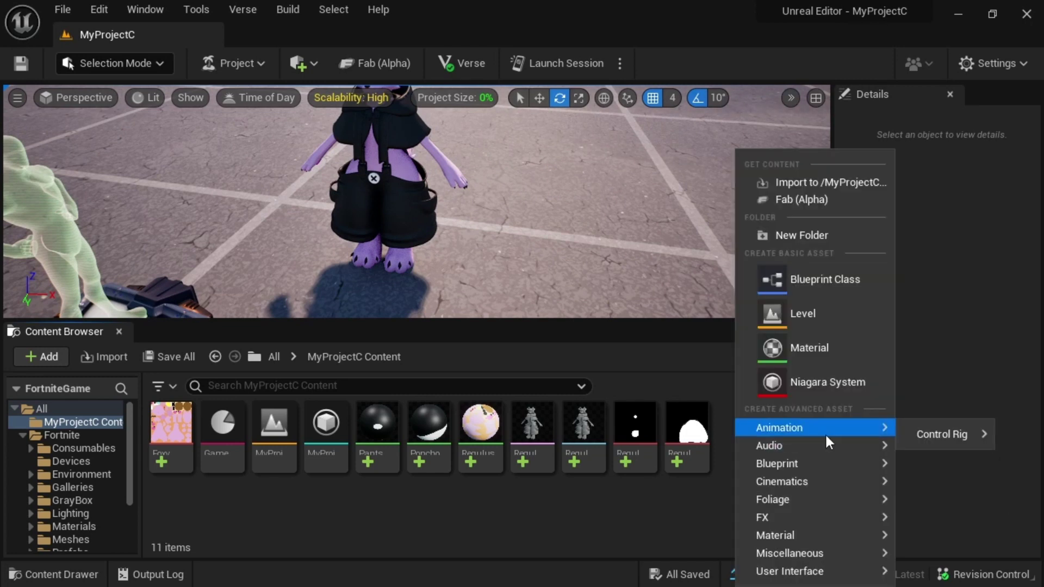
mouse_move(803, 479)
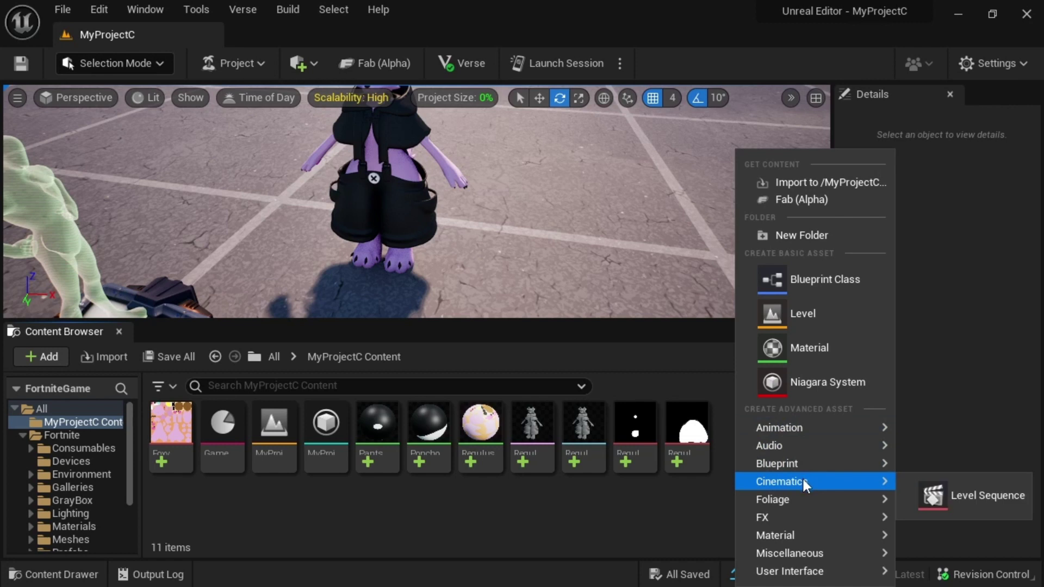
click(957, 496)
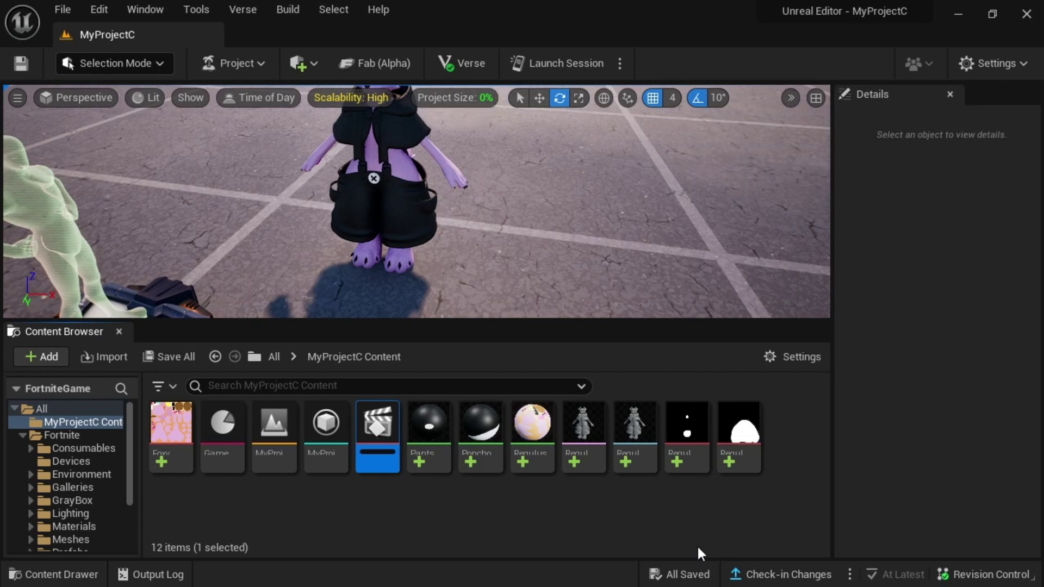
text(Wav)
key(Return)
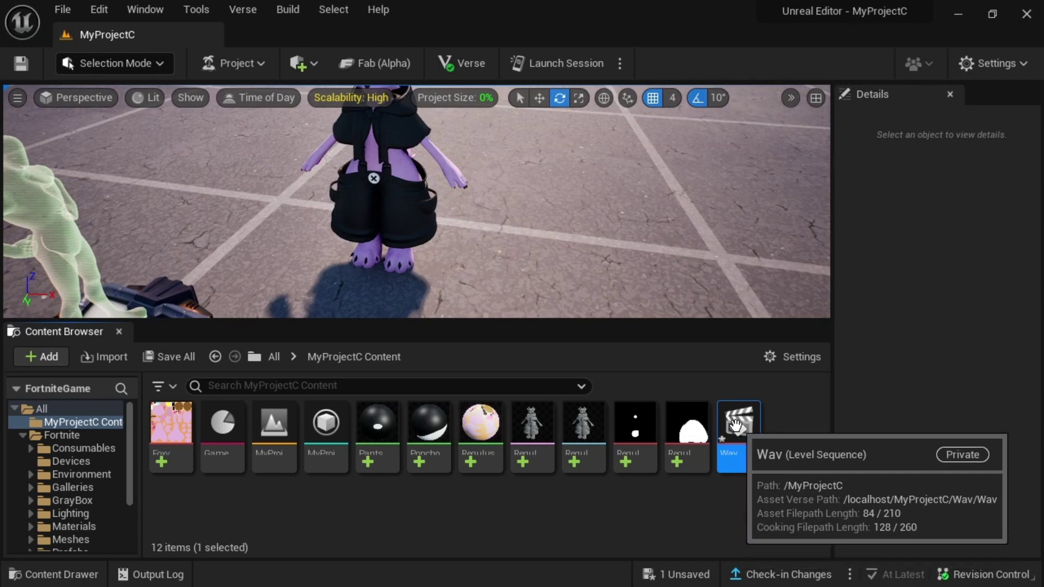
double_click(735, 451)
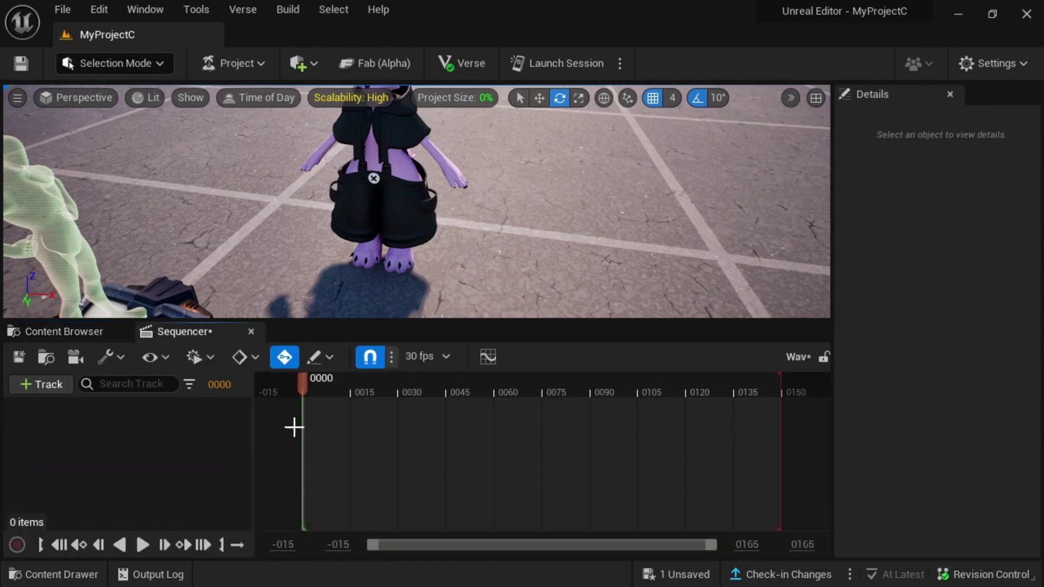
Select the fox character Regulus2 0 in the level and add it to the Wav sequence as an actor track.
mouse_move(433, 204)
right_down()
mouse_move(424, 174)
mouse_move(434, 204)
right_up()
click(465, 190)
right_drag(521, 227, 520, 229)
key(w)
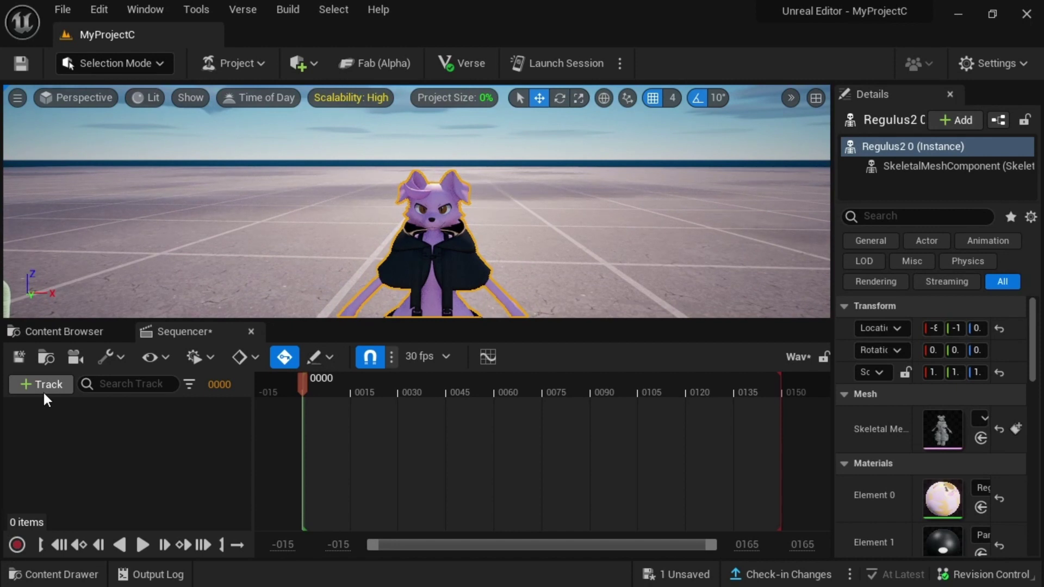
click(43, 385)
mouse_move(116, 161)
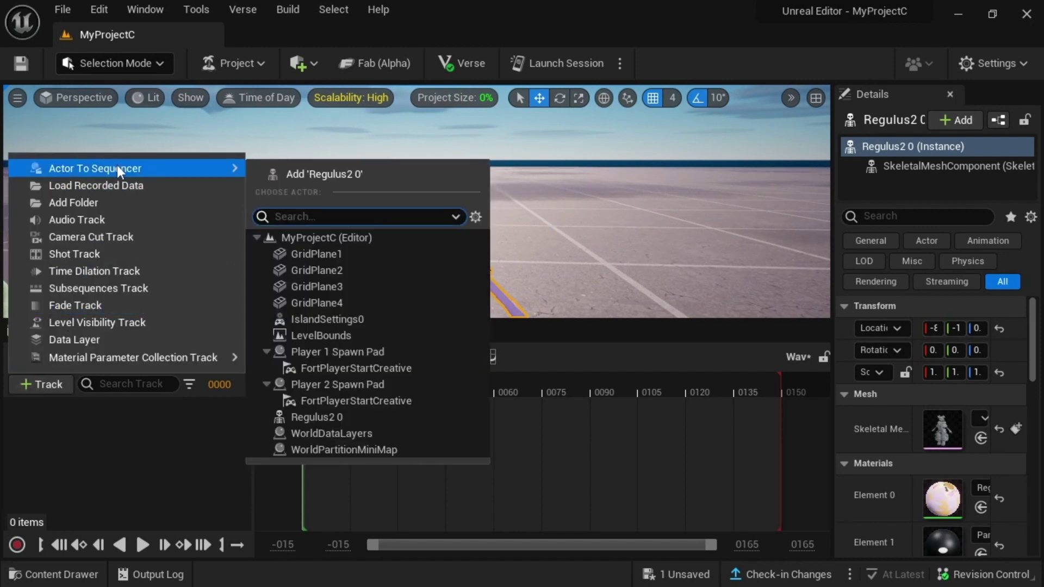
click(337, 175)
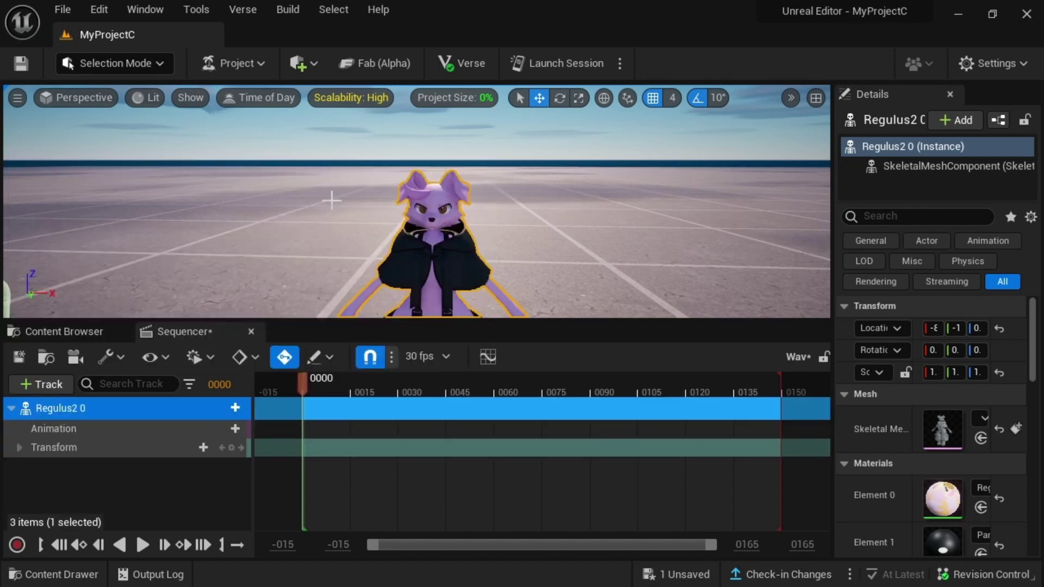
right_drag(331, 199, 337, 242)
key(s)
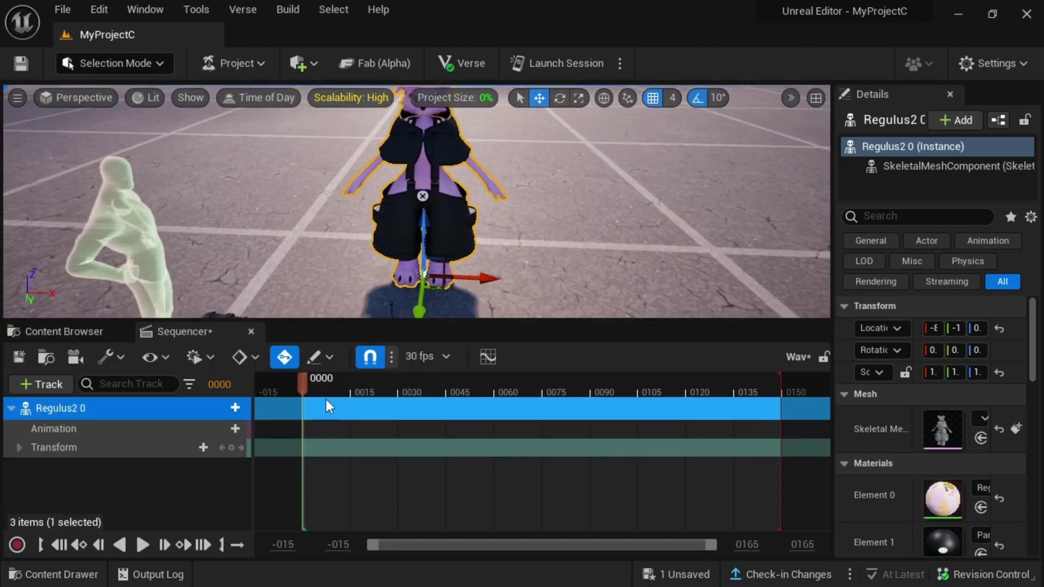
right_drag(413, 187, 456, 190)
key(w)
key(a)
key(w)
right_drag(387, 191, 320, 163)
key(d)
key(s)
key(w)
mouse_move(555, 163)
right_down()
mouse_move(589, 151)
mouse_move(566, 170)
right_up()
key(s)
right_drag(380, 187, 386, 187)
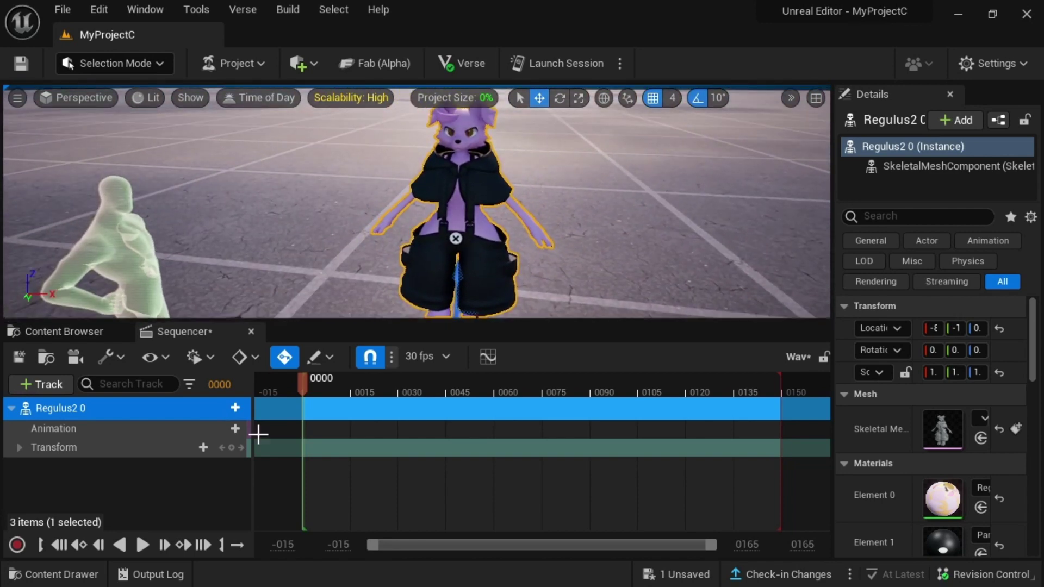
Set the Regulus2 0 track to be edited with an FK Control Rig, keeping the default baking options.
right_click(144, 412)
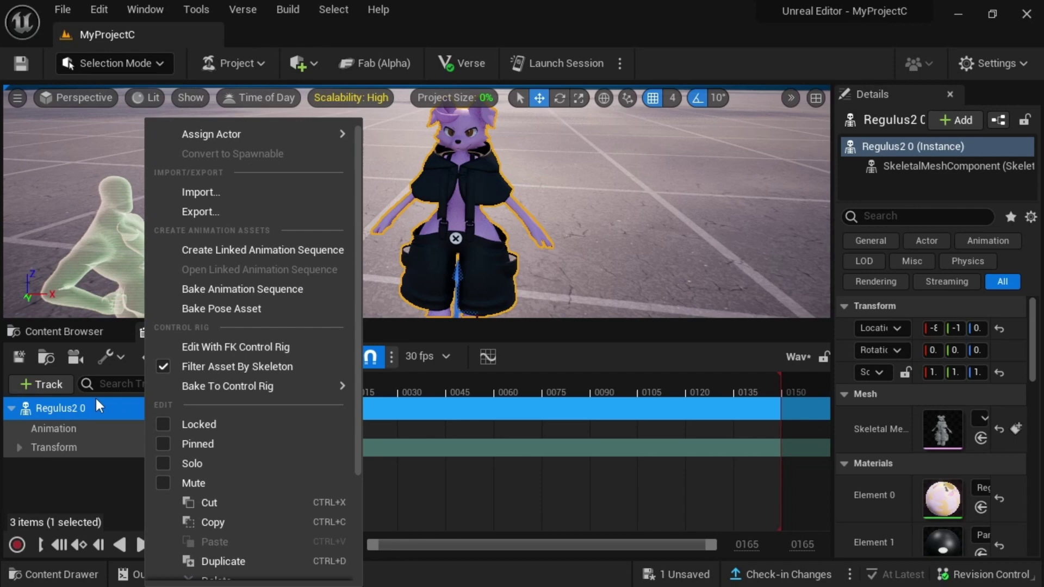
click(203, 346)
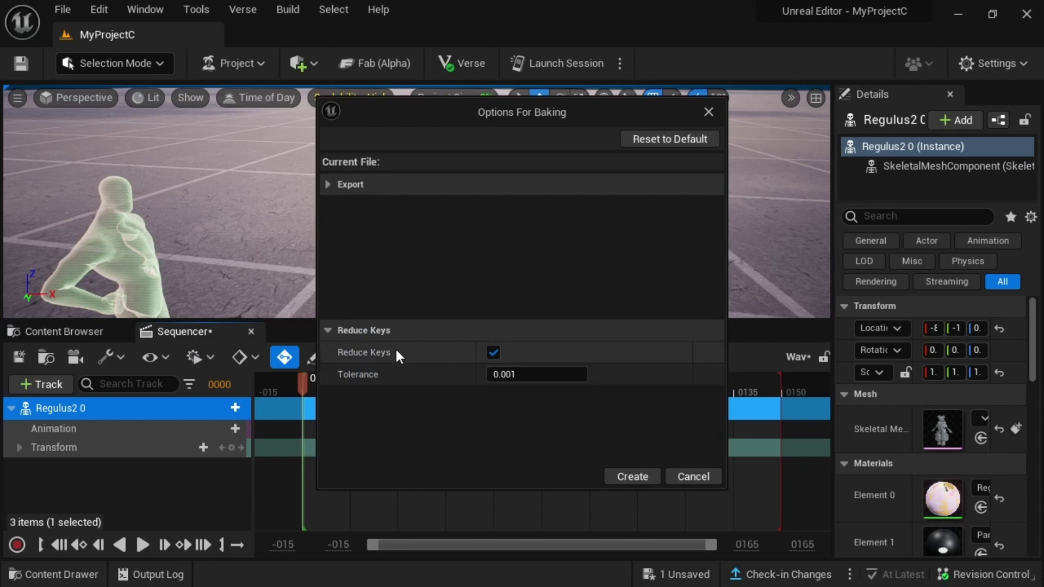
click(628, 477)
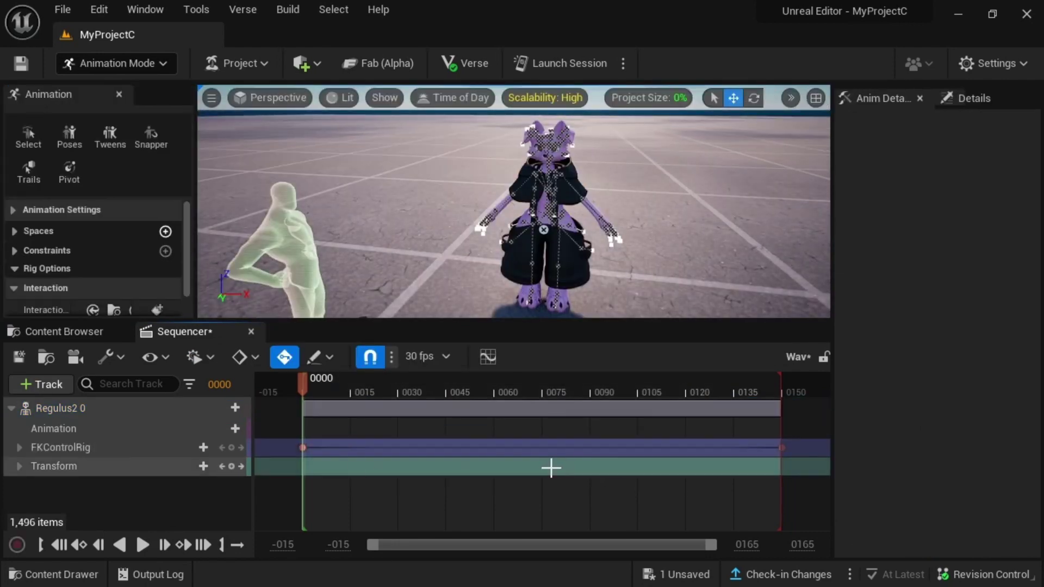
Expand the FKControlRig track and review its bone controls and their start and end keys.
click(20, 446)
scroll(231, 490, down, 3)
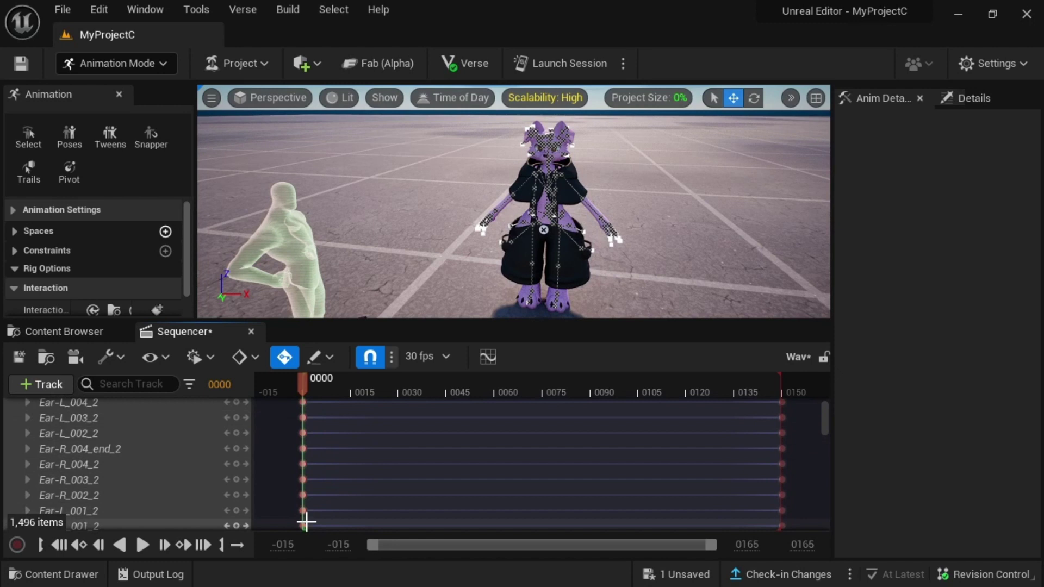
scroll(314, 477, down, 3)
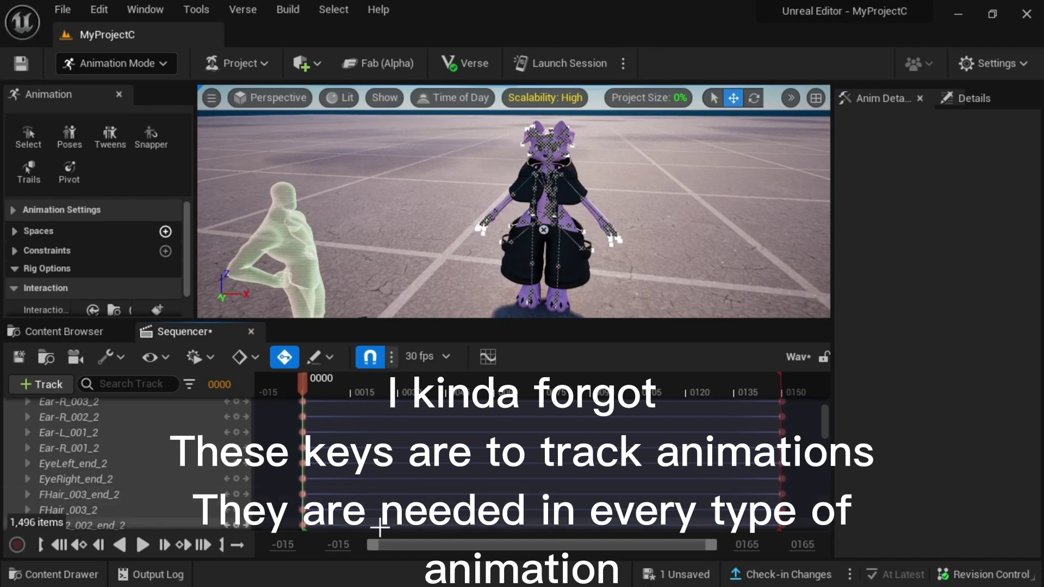
scroll(389, 487, up, 3)
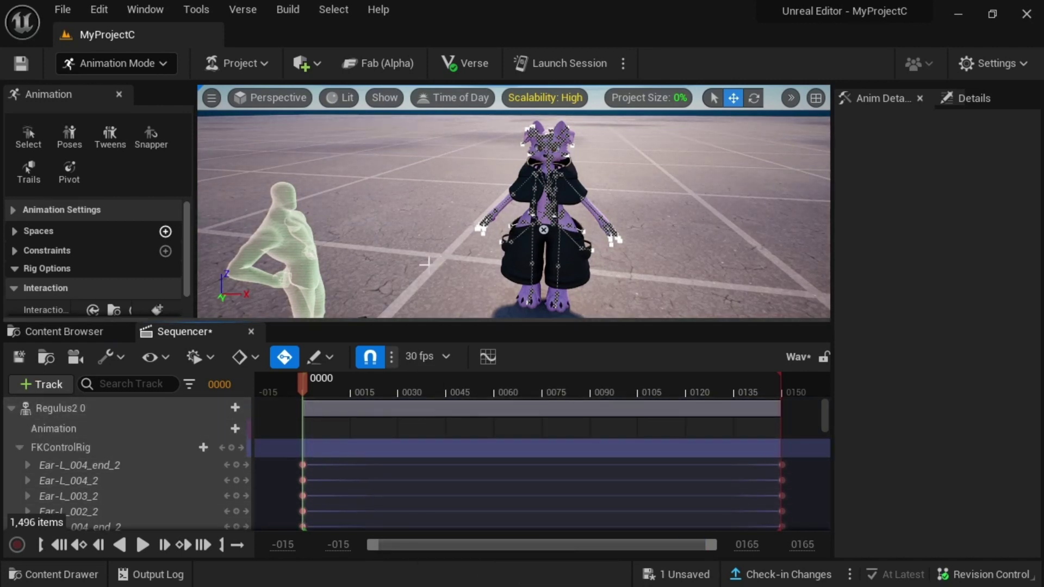
right_drag(428, 264, 457, 272)
key(w)
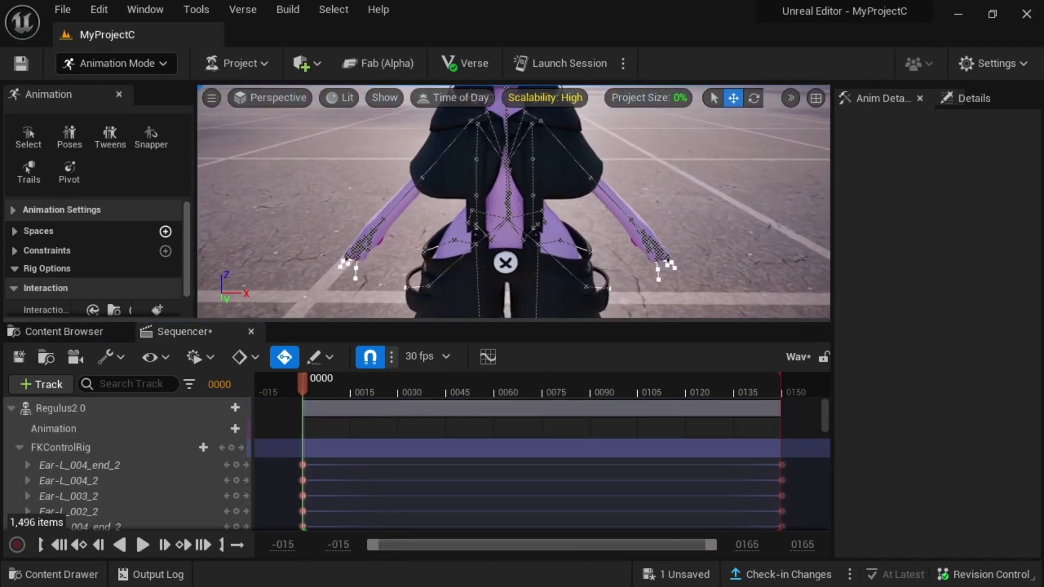
click(969, 99)
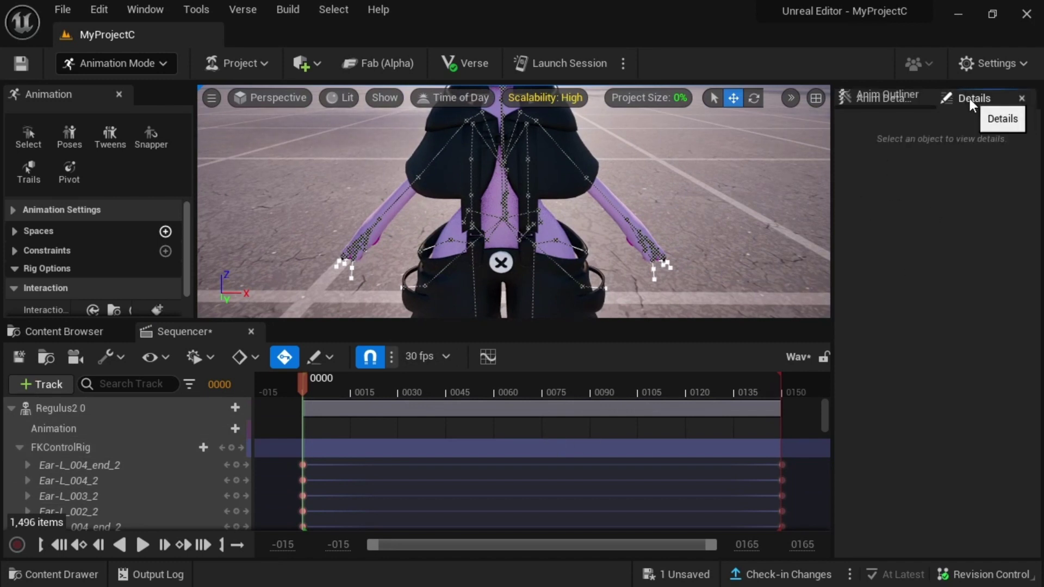
click(894, 99)
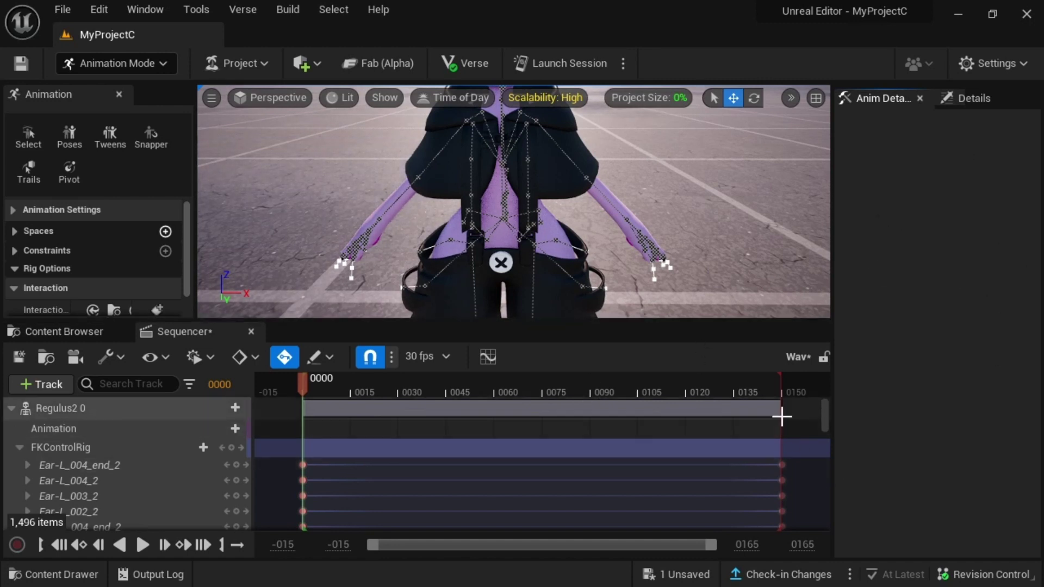
Find the Shoulder_L_2 control in the FKControlRig track, select it, focus the view on it and switch to rotation.
scroll(190, 442, down, 10)
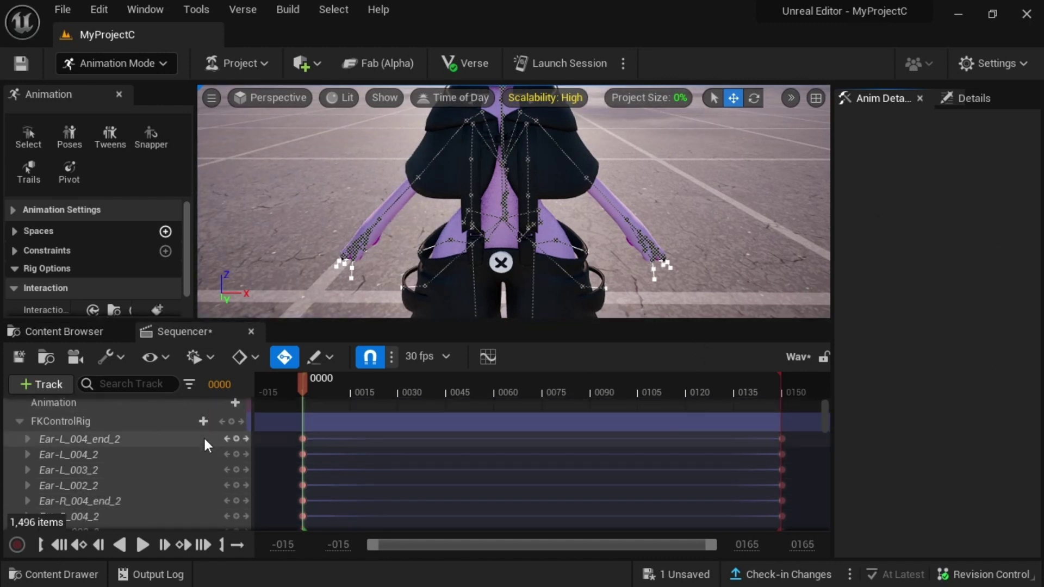
scroll(184, 448, down, 10)
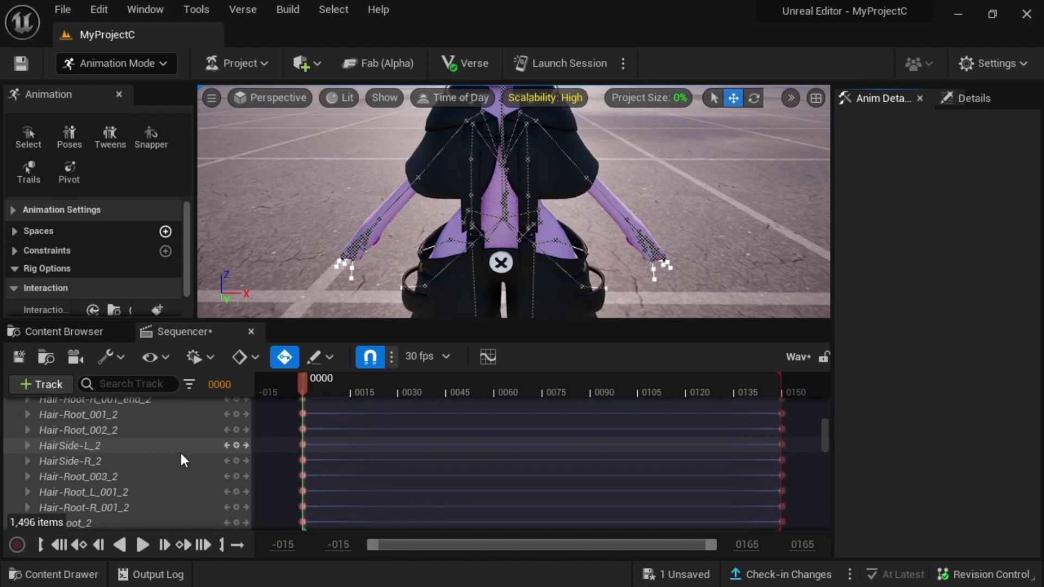
scroll(166, 468, down, 3)
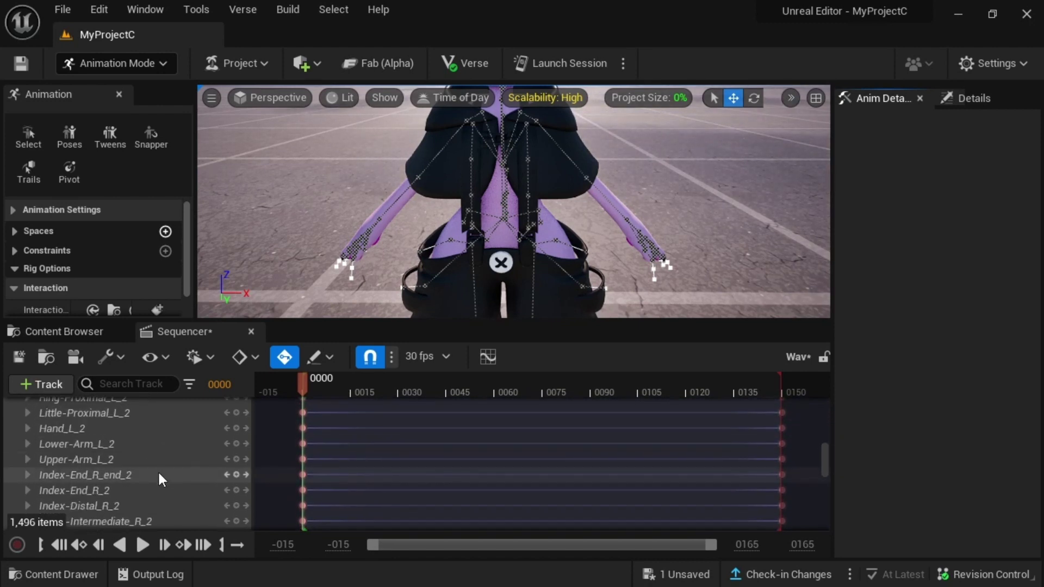
scroll(128, 471, down, 5)
scroll(127, 469, up, 4)
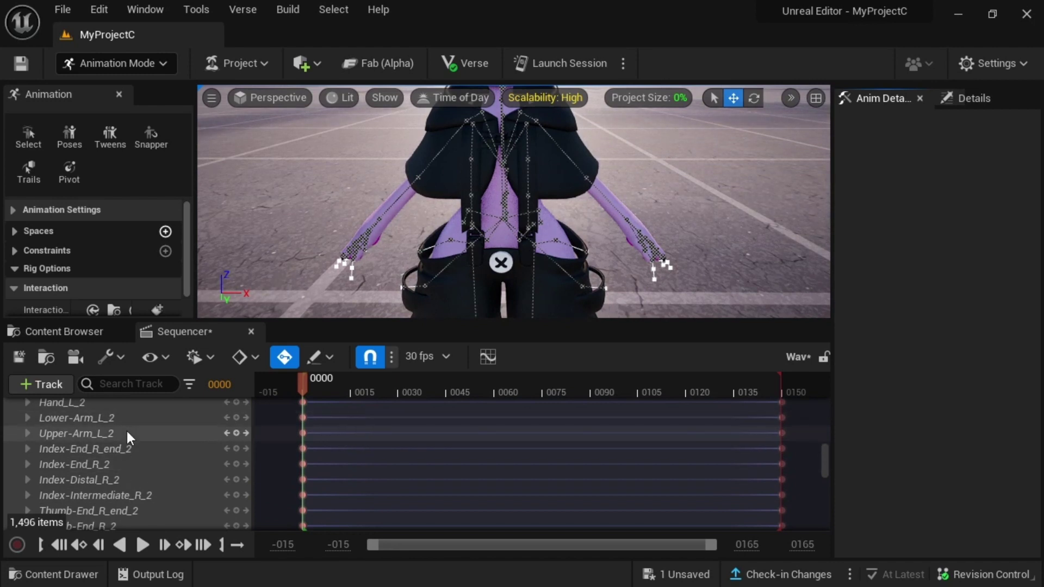
scroll(126, 432, down, 3)
scroll(125, 436, down, 20)
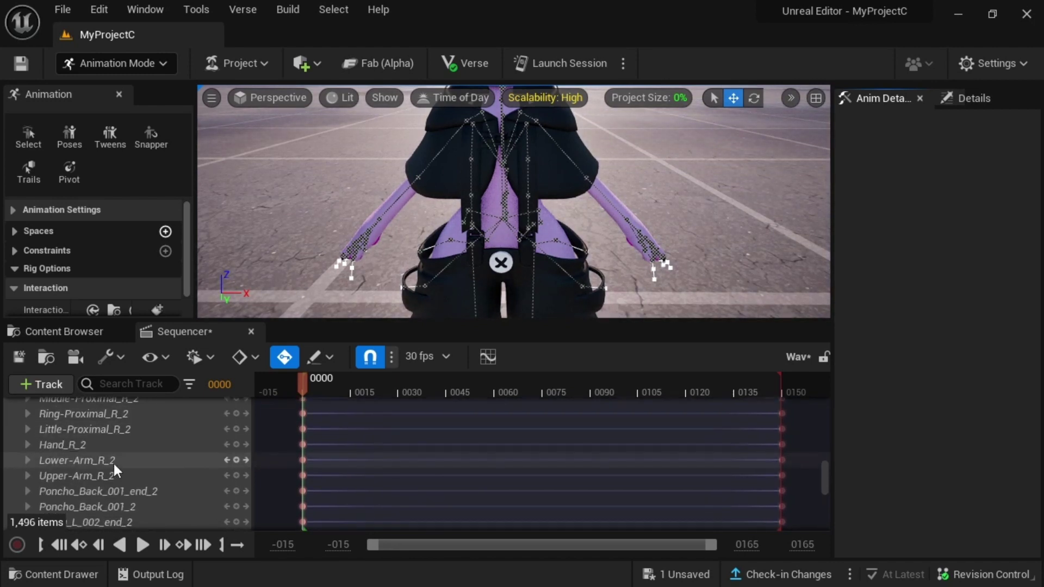
scroll(110, 467, down, 4)
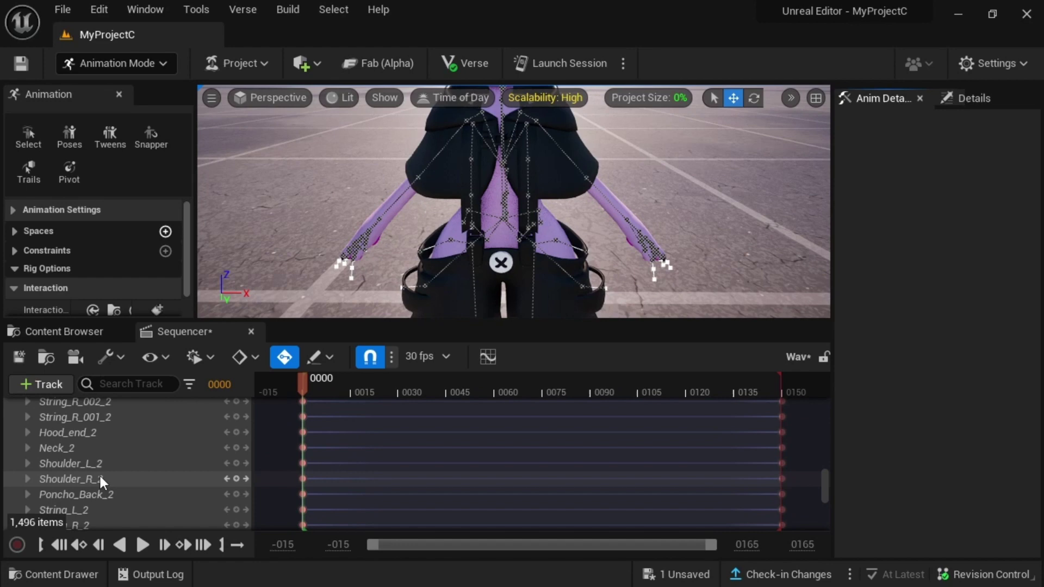
click(102, 464)
key(f)
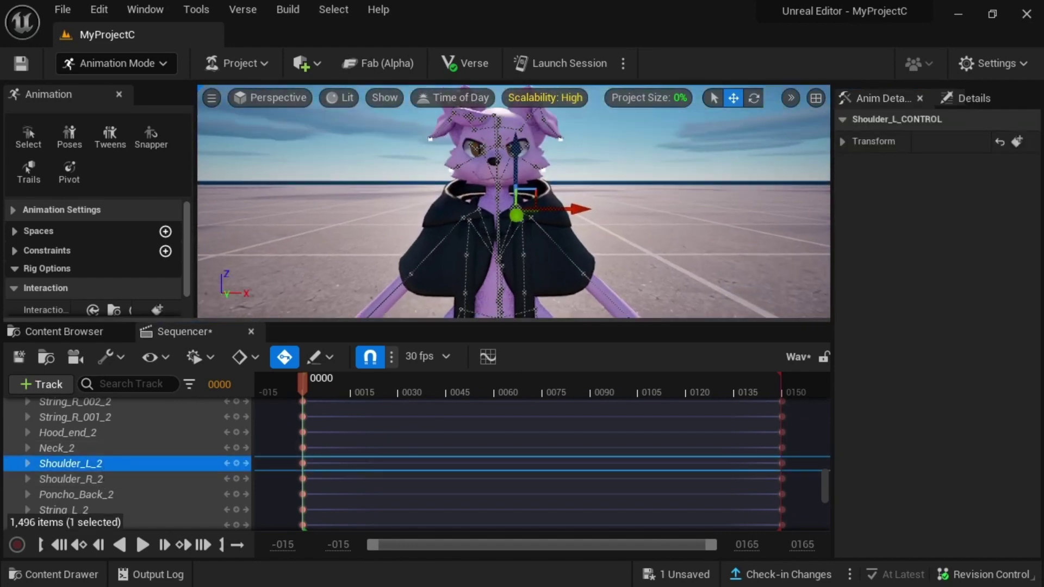
key(e)
right_drag(565, 242, 568, 275)
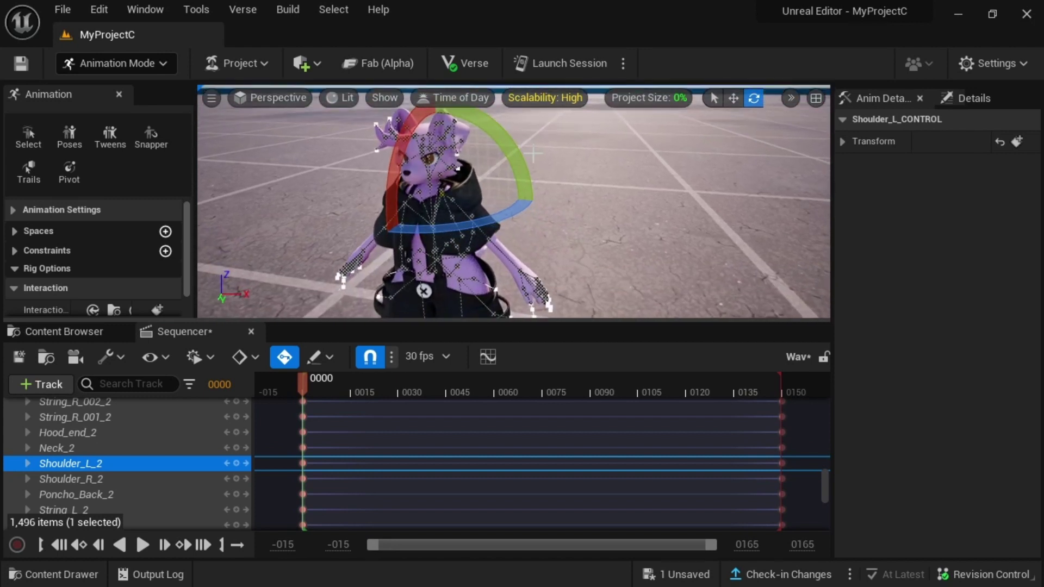
Undo the trial shoulder rotation at frame 0, and at frame 8 rotate Shoulder_L_2 to raise the left arm sideways.
drag(521, 171, 544, 142)
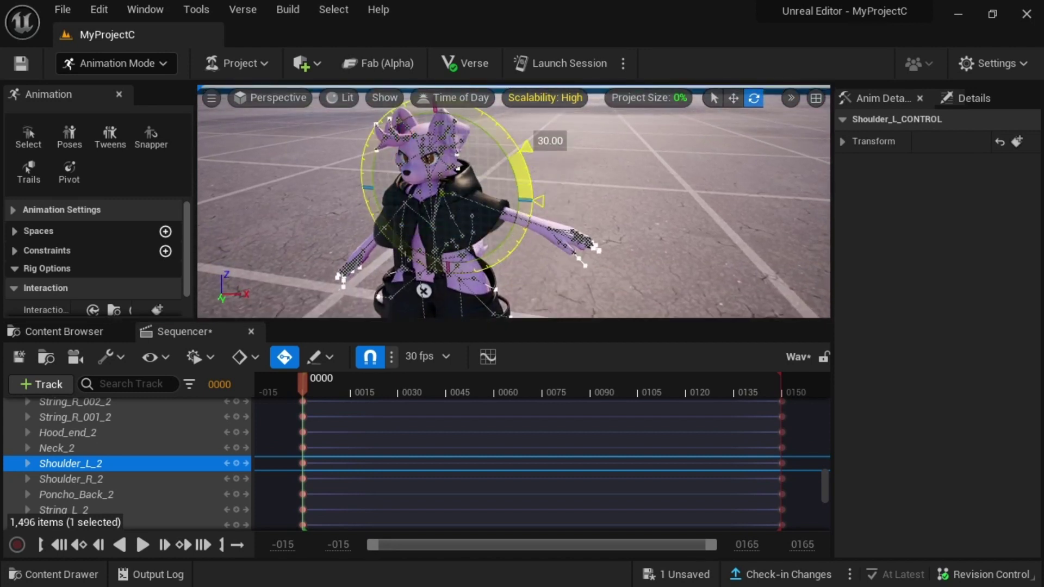
key(ctrl+z)
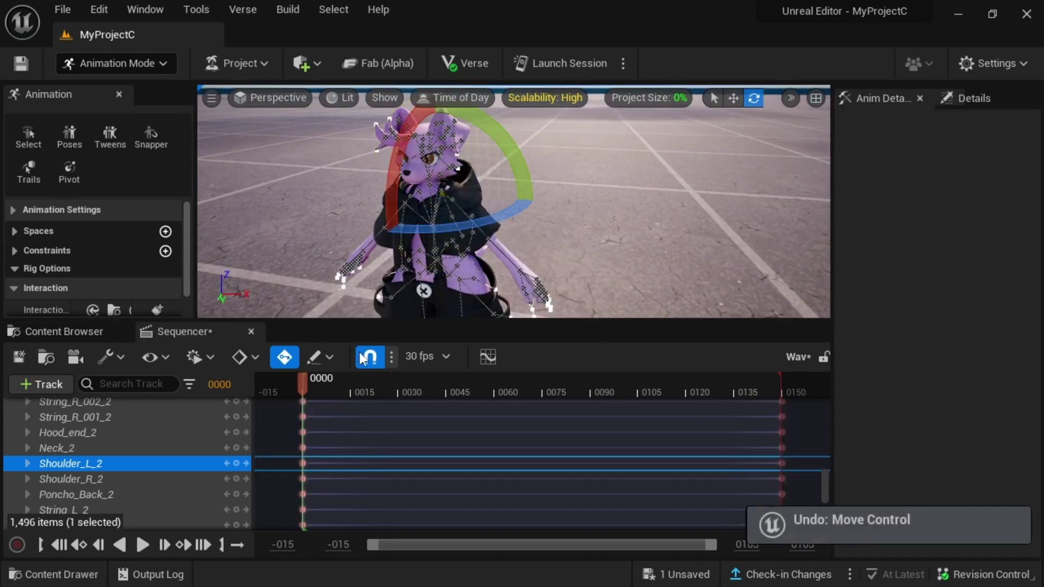
drag(302, 380, 334, 384)
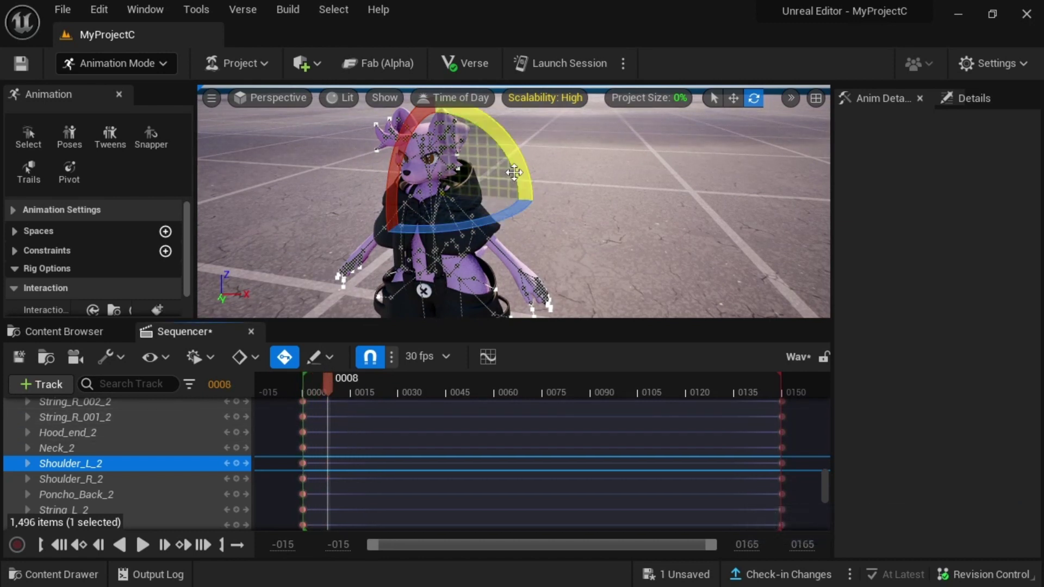
drag(514, 172, 517, 125)
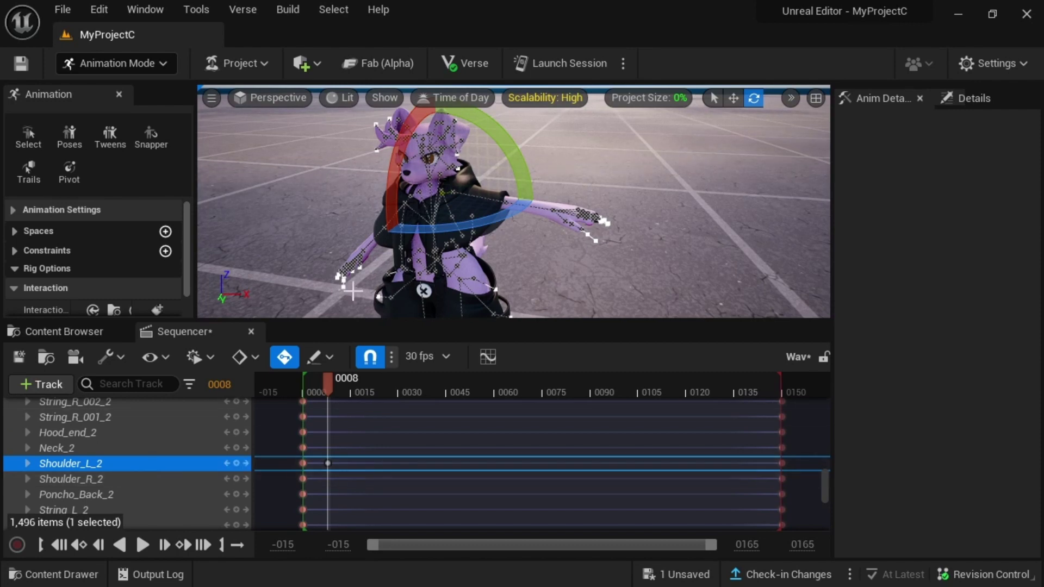
At frame 8, twist the Shoulder_L_2 control by about -50 degrees to turn the raised left arm's palm forward.
drag(387, 192, 465, 116)
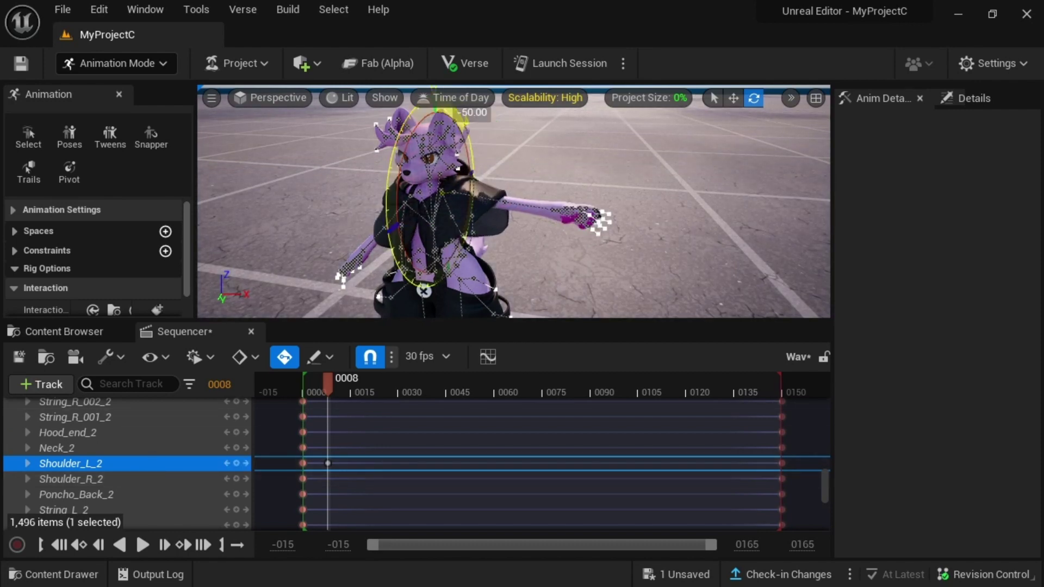
drag(387, 278, 385, 285)
right_drag(385, 285, 403, 296)
key(w)
key(s)
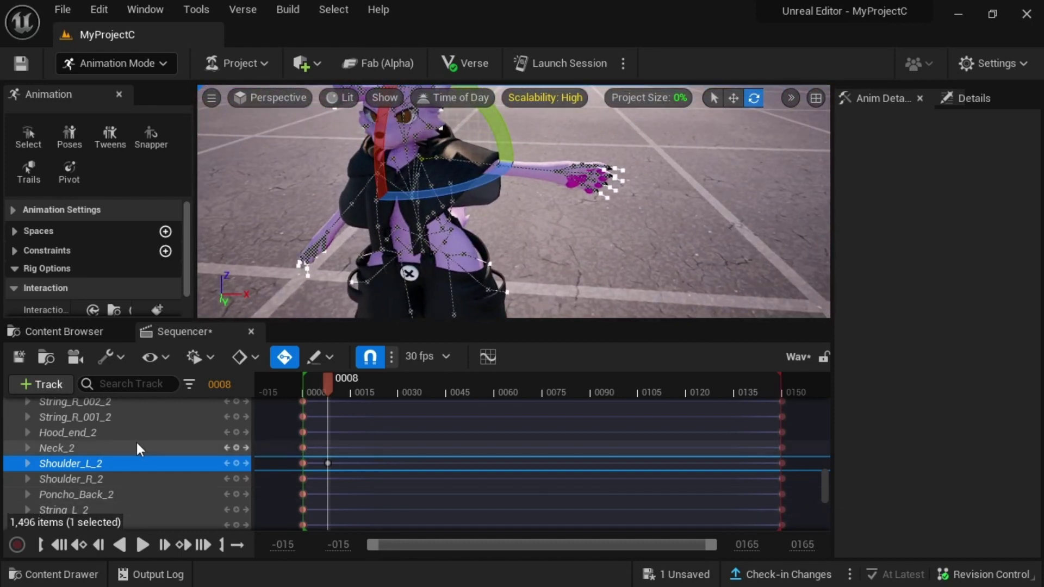
Select the Upper-Arm_L_2 control and rotate it at frame 14 to lift the left arm higher.
scroll(80, 443, up, 20)
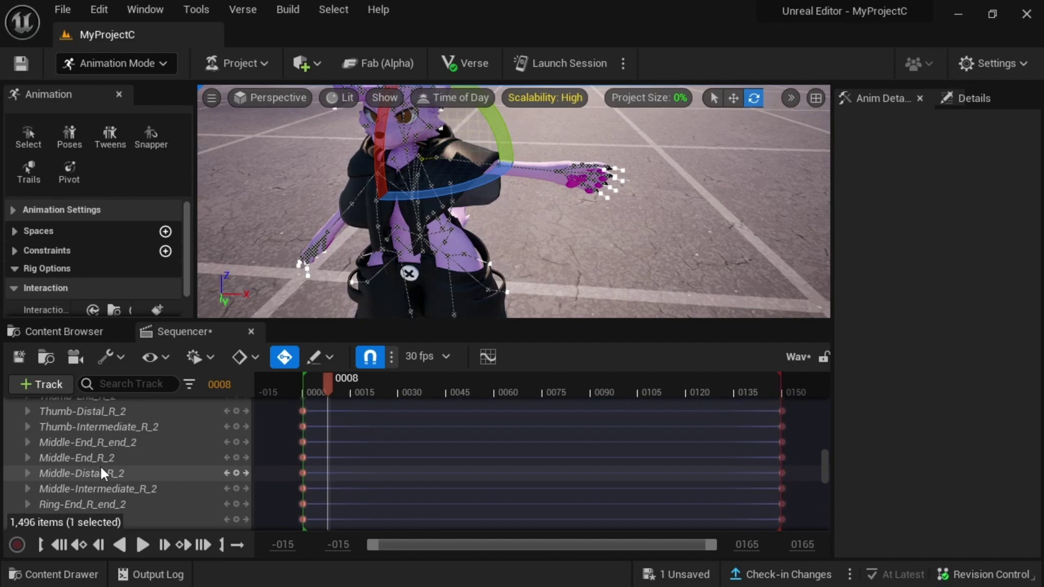
scroll(98, 481, down, 3)
click(99, 485)
key(Right)
key(Right)
key(Right)
key(Right)
key(Right)
key(Right)
drag(525, 155, 519, 117)
Rotate the Lower-Arm_L control at frame 14 to bend the left forearm upward.
right_drag(424, 258, 434, 223)
click(478, 202)
drag(559, 170, 543, 137)
Find the Neck_2 control and rotate it at frame 14 to tilt the head sideways.
scroll(119, 457, down, 20)
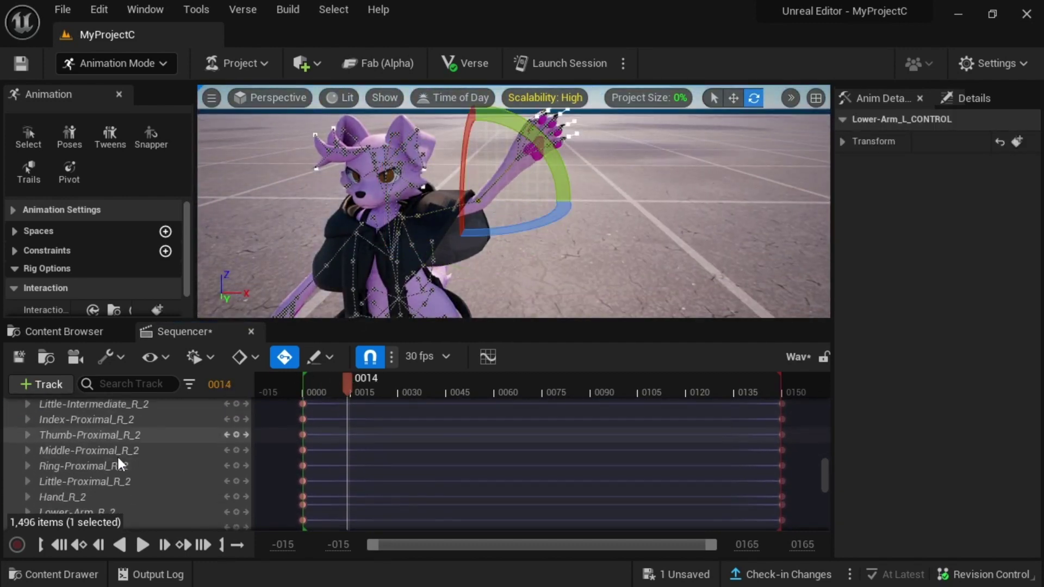
scroll(109, 429, up, 1)
click(108, 424)
drag(452, 147, 443, 137)
At frame 21, rotate Lower-Arm_L_2 and Upper-Arm_L_2 to bring the left forearm closer to upright.
scroll(148, 414, up, 20)
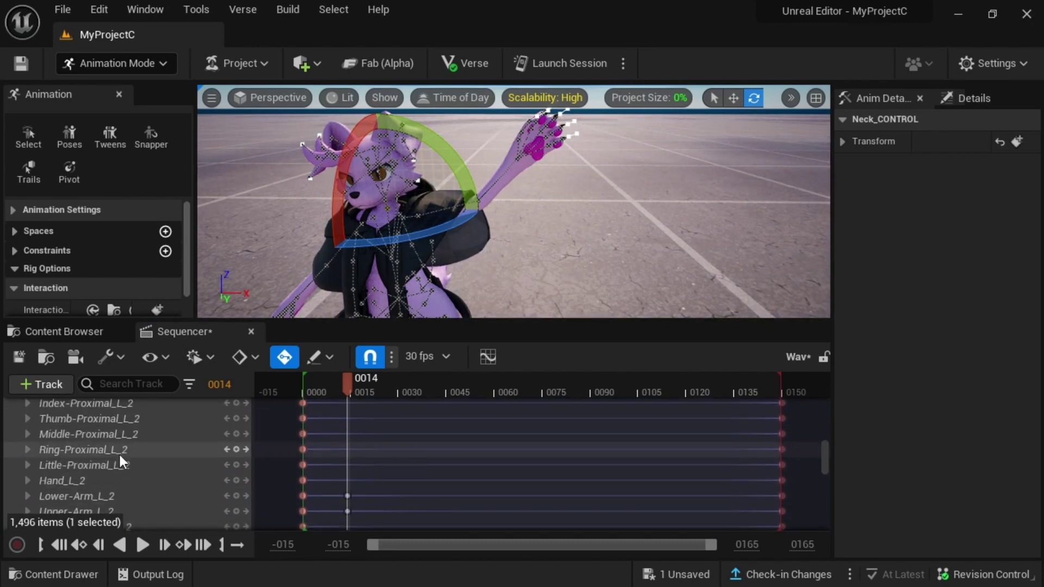
scroll(119, 453, down, 1)
drag(351, 383, 374, 384)
click(100, 471)
drag(558, 185, 549, 156)
click(103, 486)
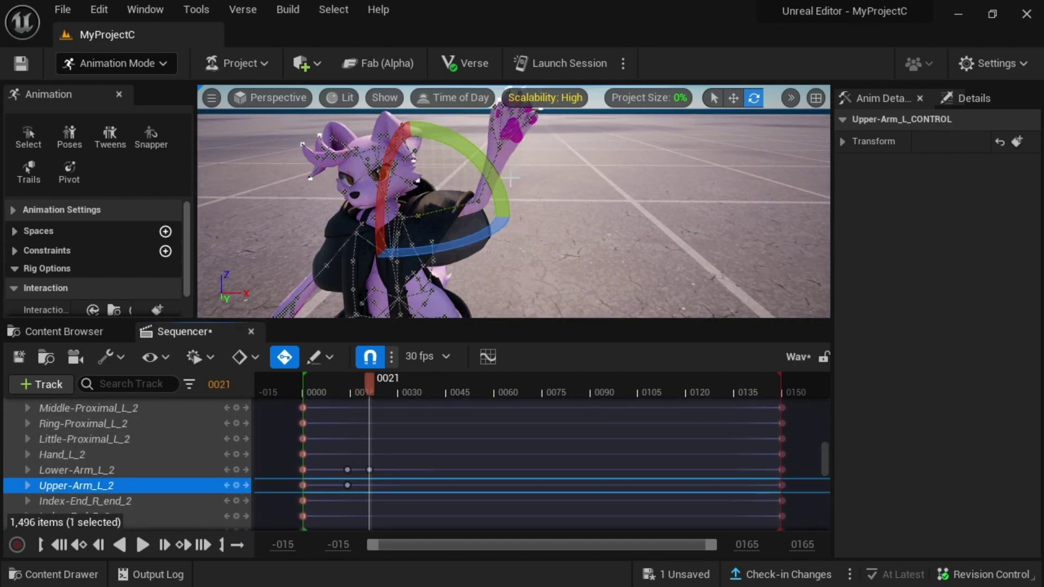
drag(494, 183, 485, 164)
Select the Hand_L_2 control and rotate it on two axes at frame 21 to pose the waving hand.
right_drag(473, 256, 473, 220)
key(w)
click(128, 455)
key(e)
drag(576, 161, 563, 135)
drag(567, 185, 580, 185)
Keyframe alternating Hand_L_2 rotations at frame 29, about frame 34 and frame 45 to make the hand wave.
drag(372, 382, 398, 381)
drag(552, 125, 541, 188)
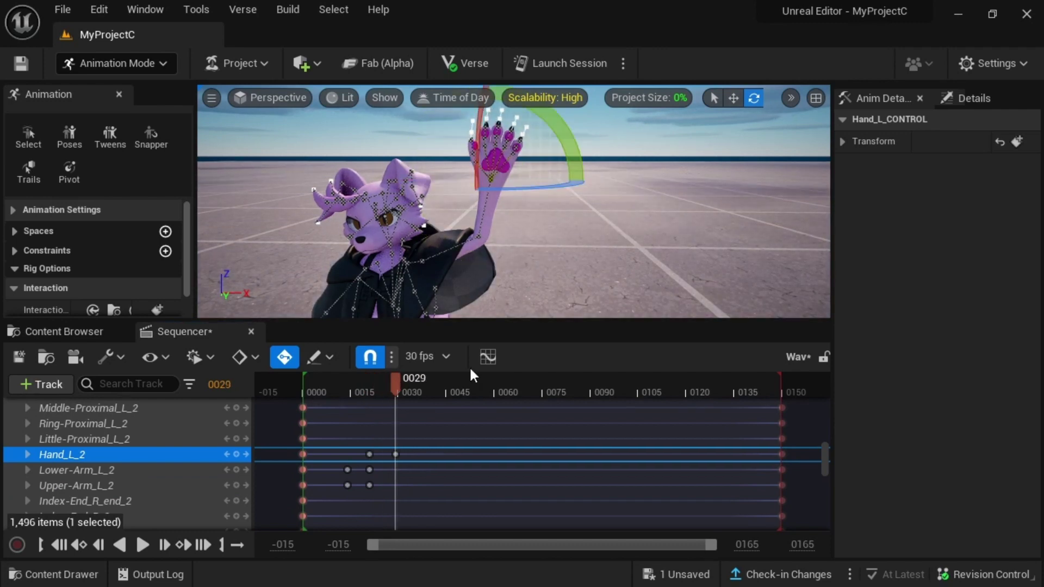
drag(396, 381, 412, 382)
drag(549, 188, 560, 188)
drag(569, 137, 555, 121)
drag(412, 382, 448, 383)
drag(578, 161, 588, 186)
Frame the whole character, scrub the timeline between its end and start, and play the animation to review the wave.
drag(445, 394, 783, 400)
right_drag(474, 180, 474, 234)
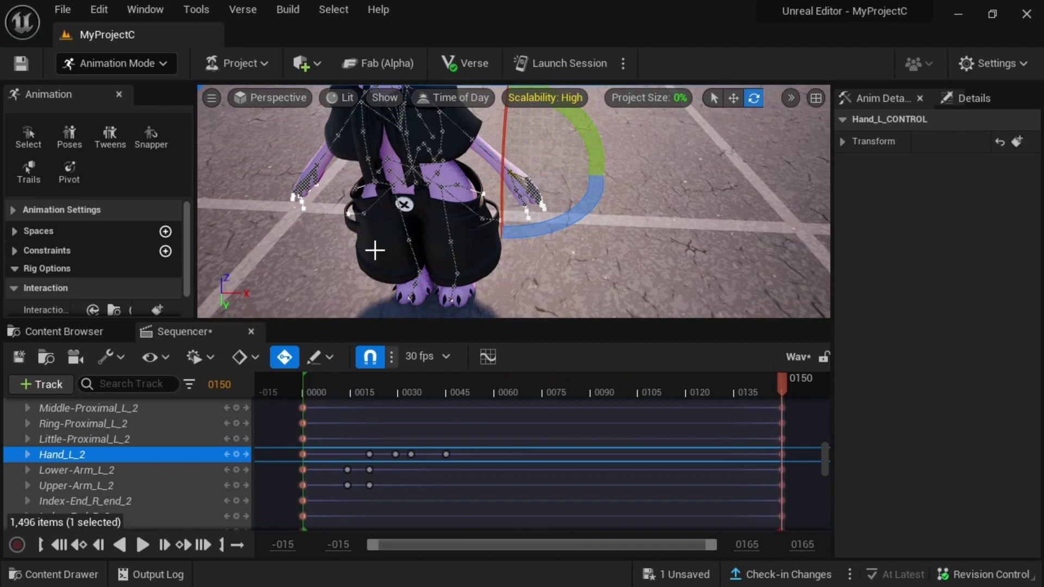
mouse_move(375, 250)
right_down()
mouse_move(324, 235)
mouse_move(374, 234)
right_up()
key(w)
key(s)
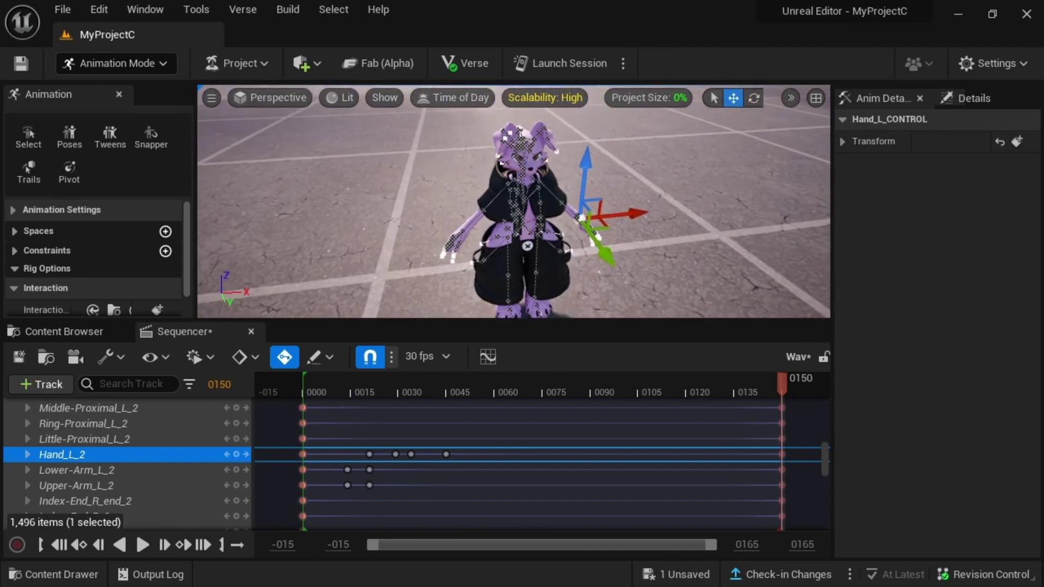
mouse_move(484, 242)
right_down()
mouse_move(500, 229)
mouse_move(475, 244)
right_up()
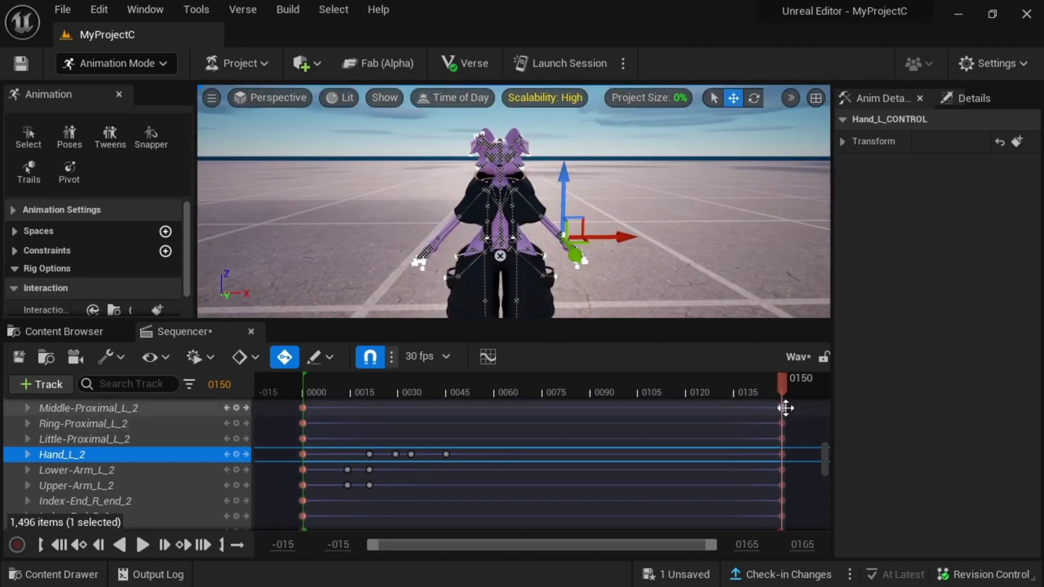
drag(786, 407, 326, 419)
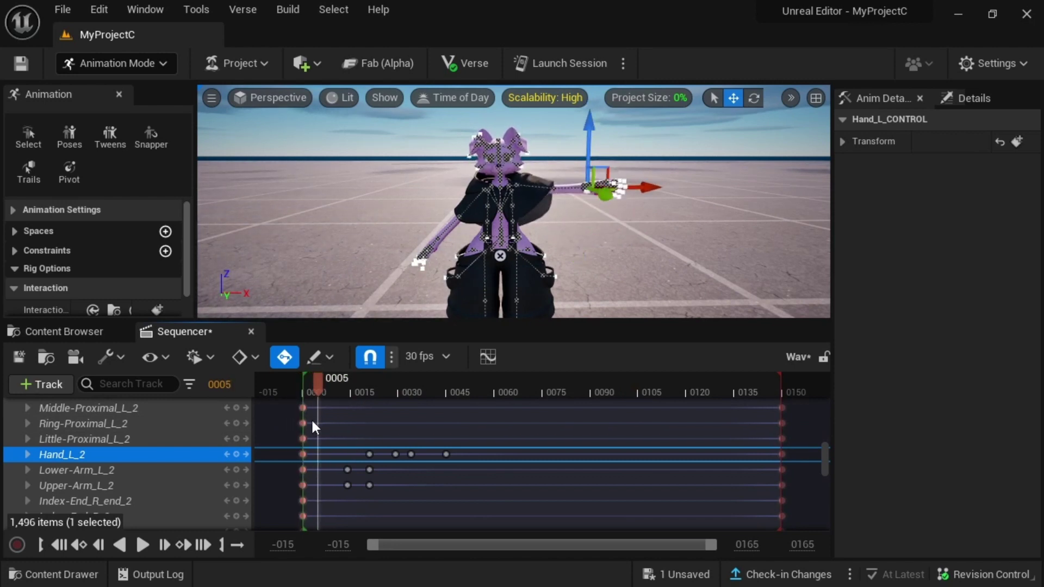
click(142, 545)
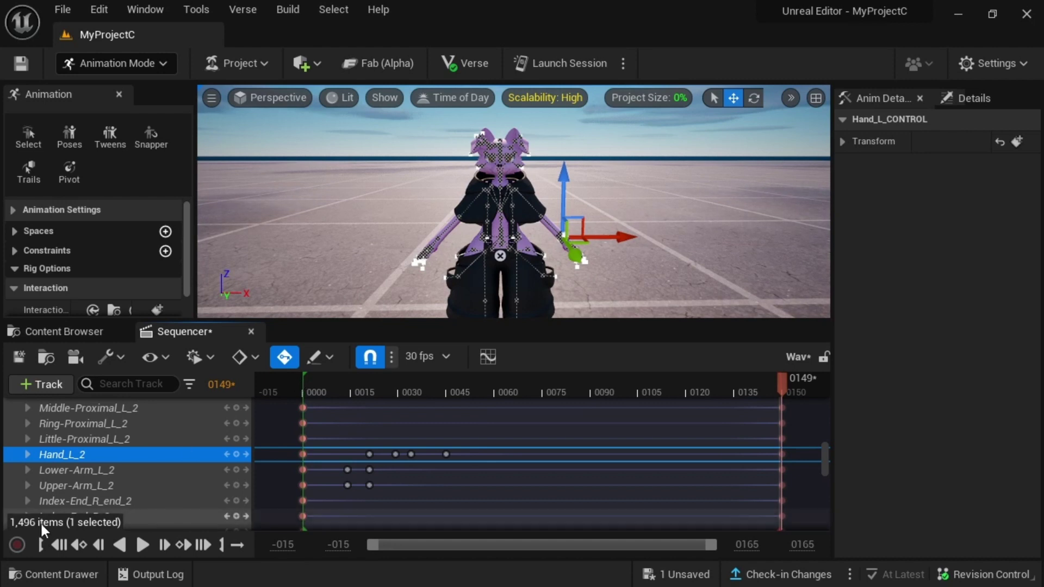
Start baking an animation sequence from the Regulus2 0 track into MyProjectC Content, trying the name Regulus2_0_Wave2.0.
scroll(53, 478, up, 20)
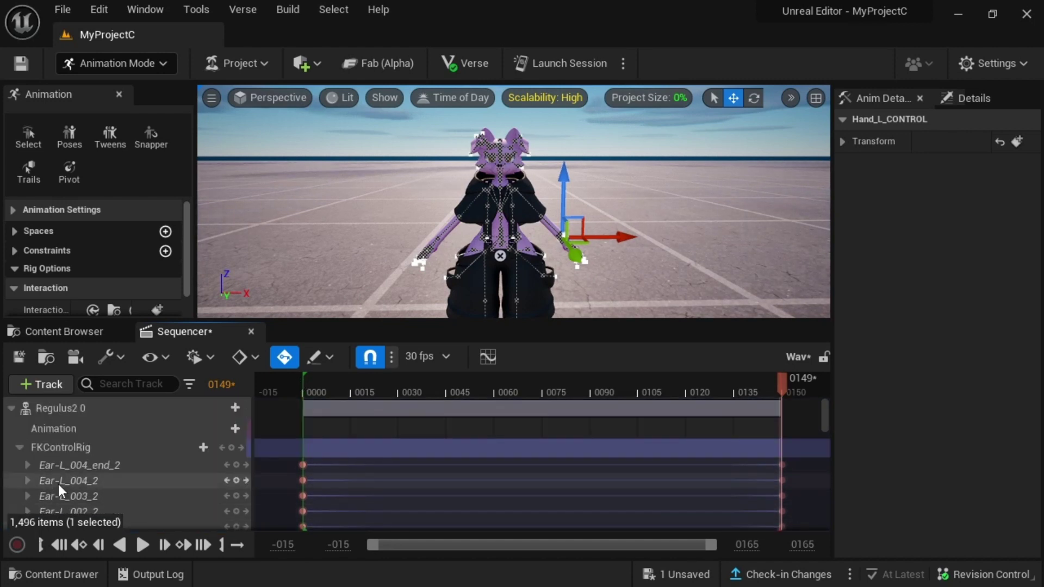
right_click(77, 410)
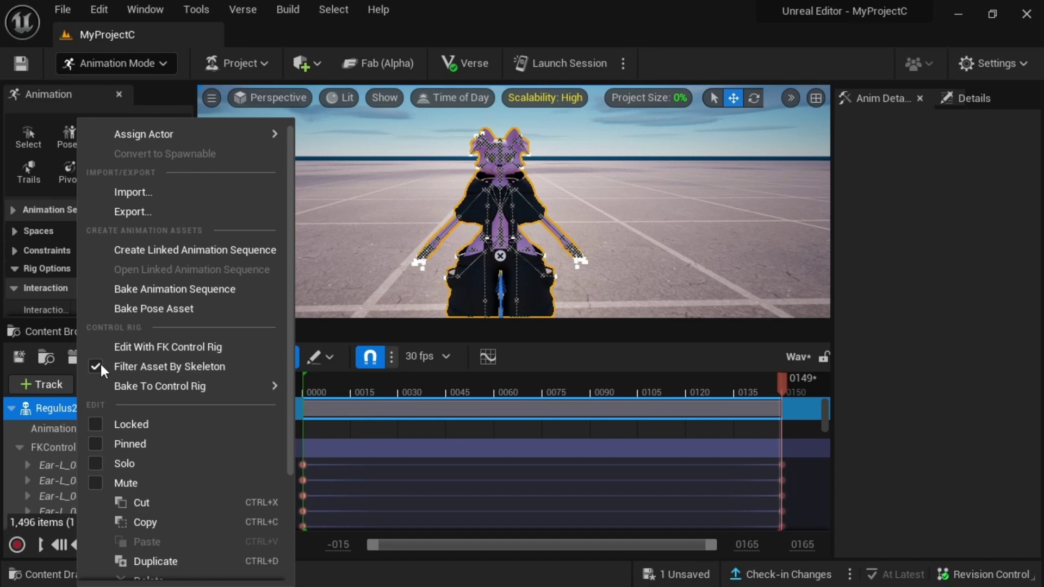
click(141, 289)
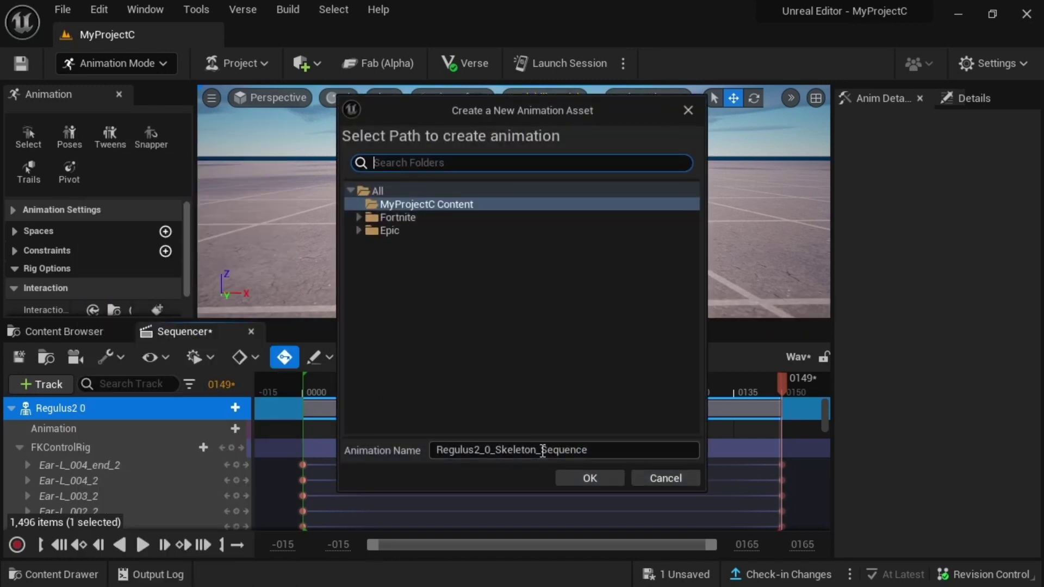
click(474, 205)
click(627, 452)
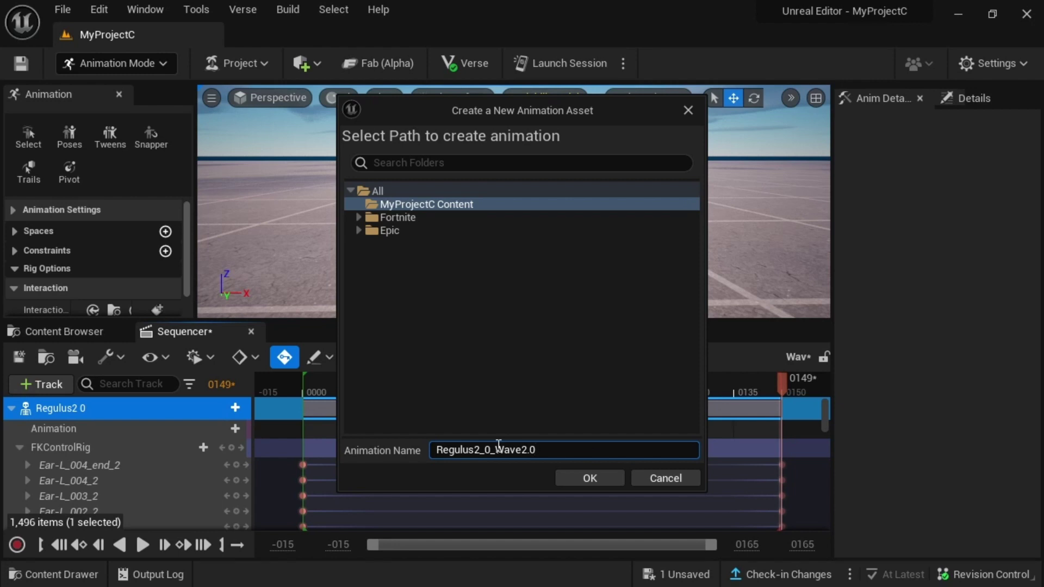
click(566, 480)
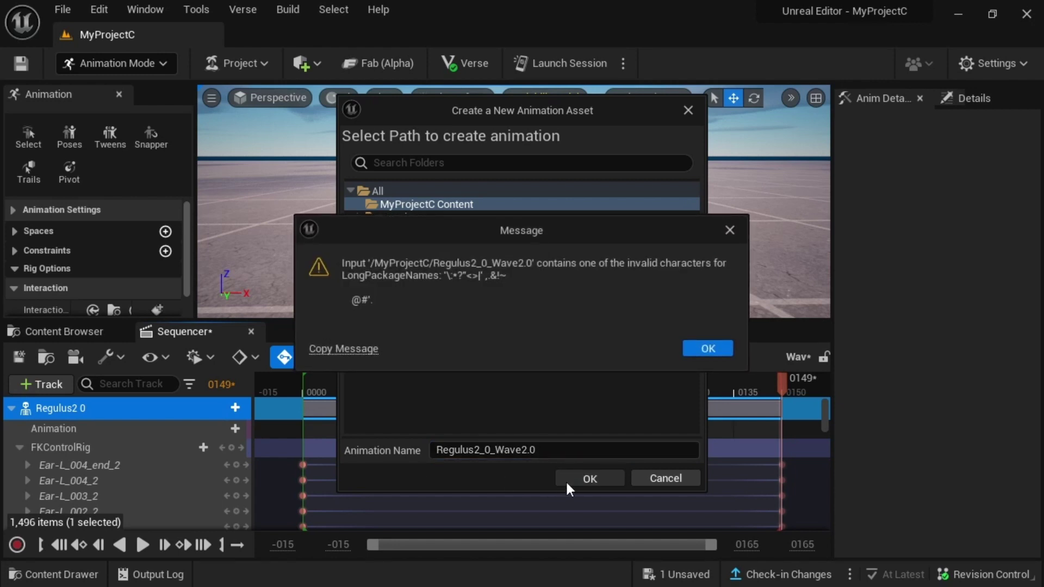
Rename the animation asset Regulus2_0_Wave2 and export it to an animation sequence with the default options.
click(705, 349)
click(571, 449)
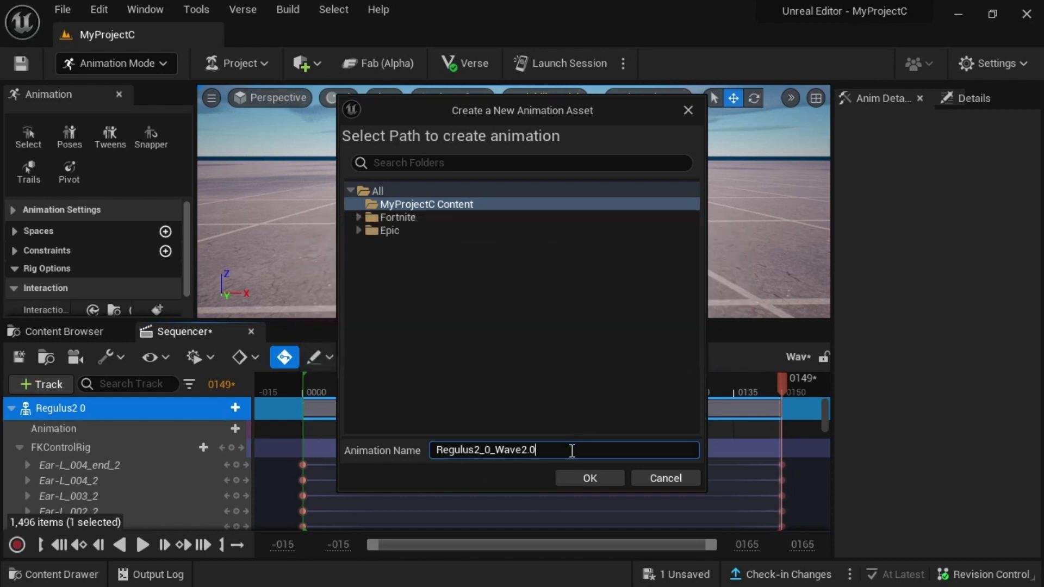
click(592, 478)
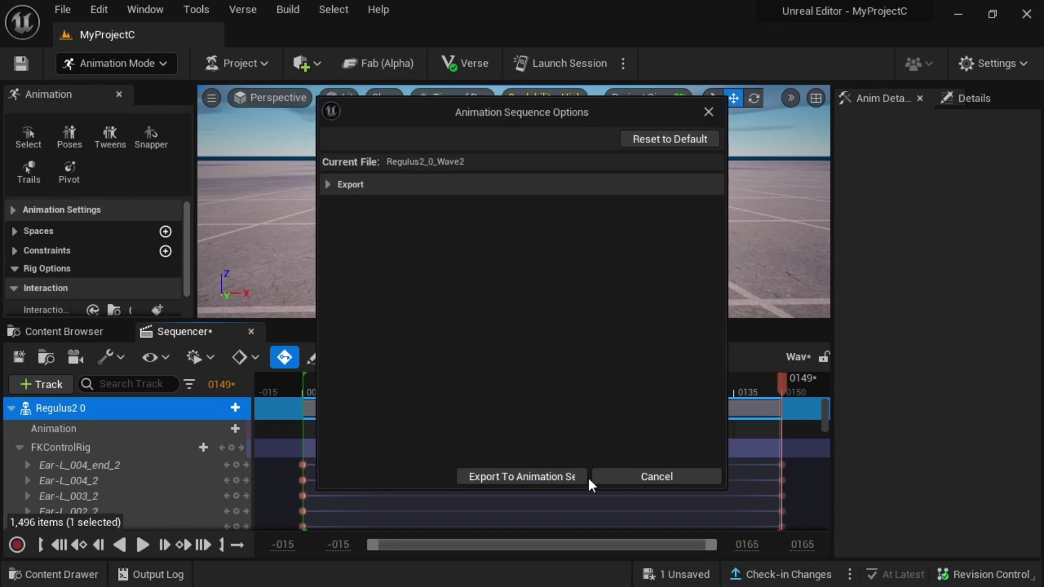
click(552, 474)
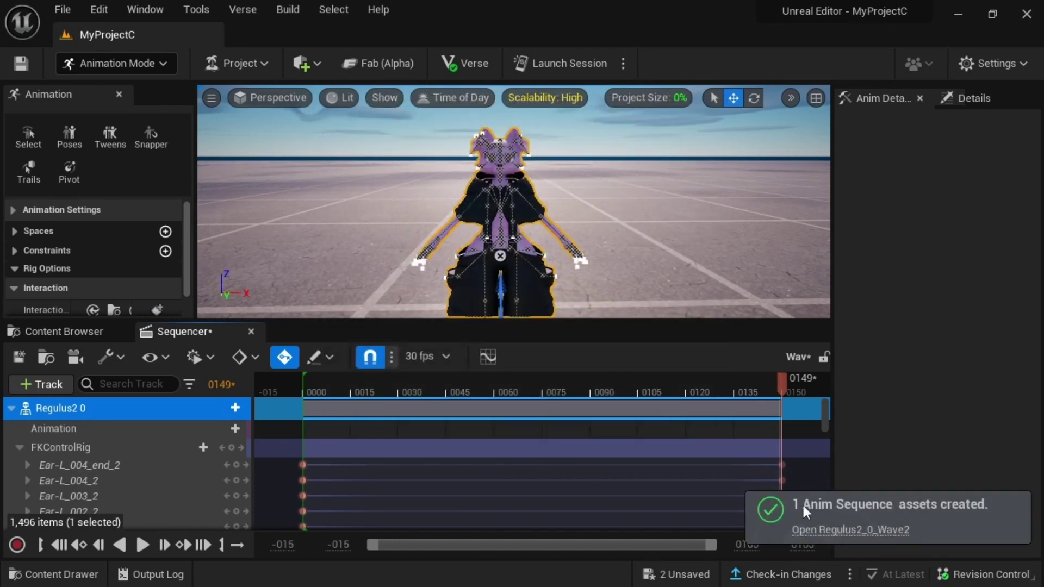
Save all changes and locate the baked animation and the Wav level sequence among the project's content.
click(100, 334)
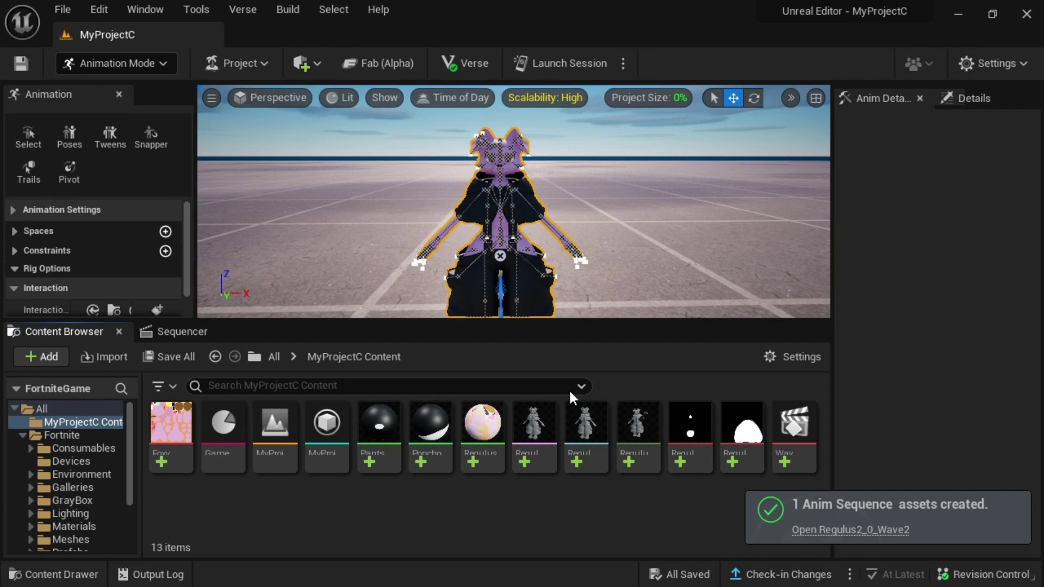
click(627, 435)
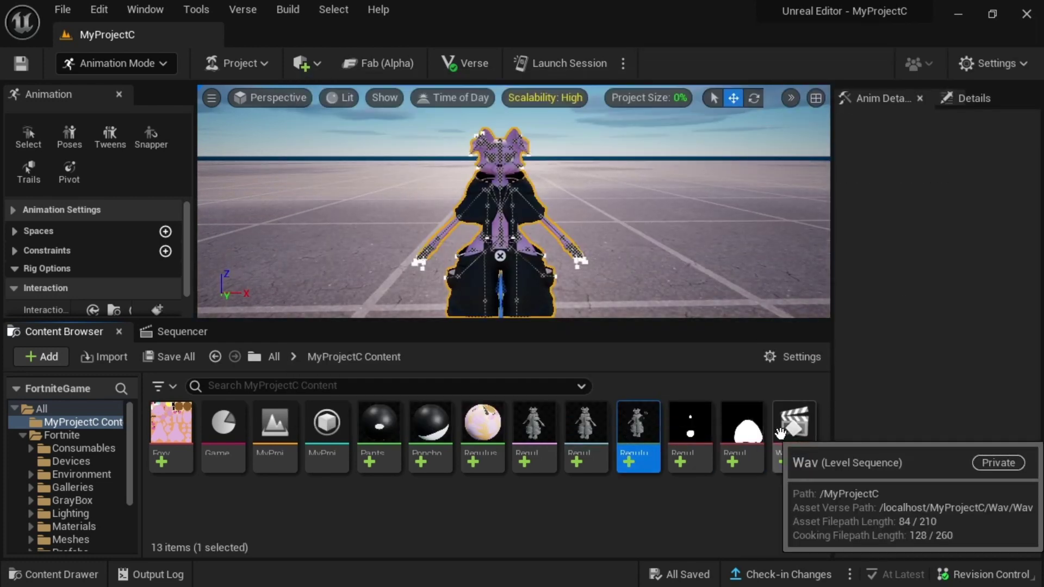
click(780, 434)
click(723, 514)
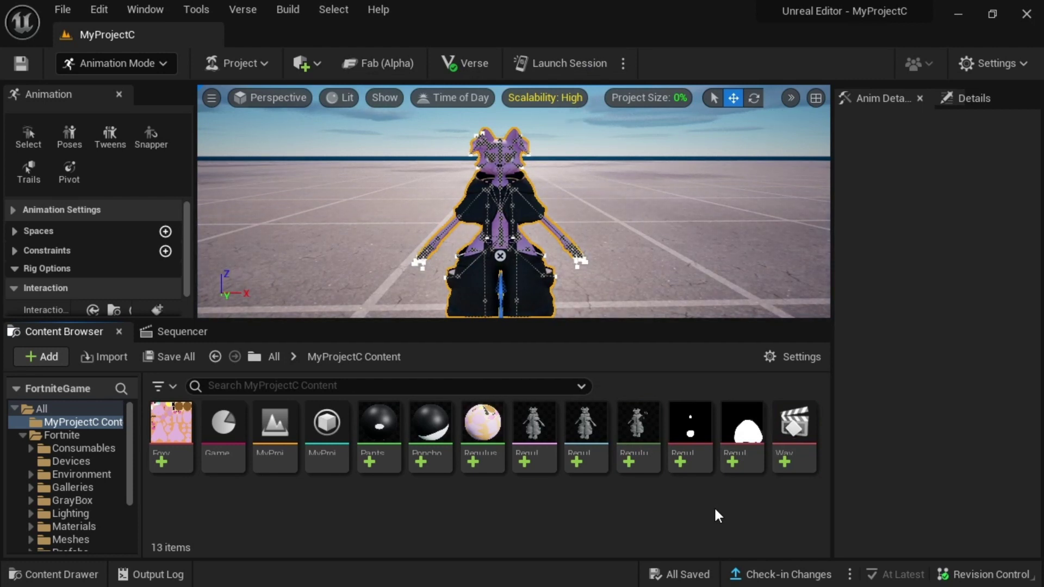
Place an Animated Mesh device from the Fortnite Devices folder on the ground near the character.
key(s)
right_drag(635, 239, 766, 280)
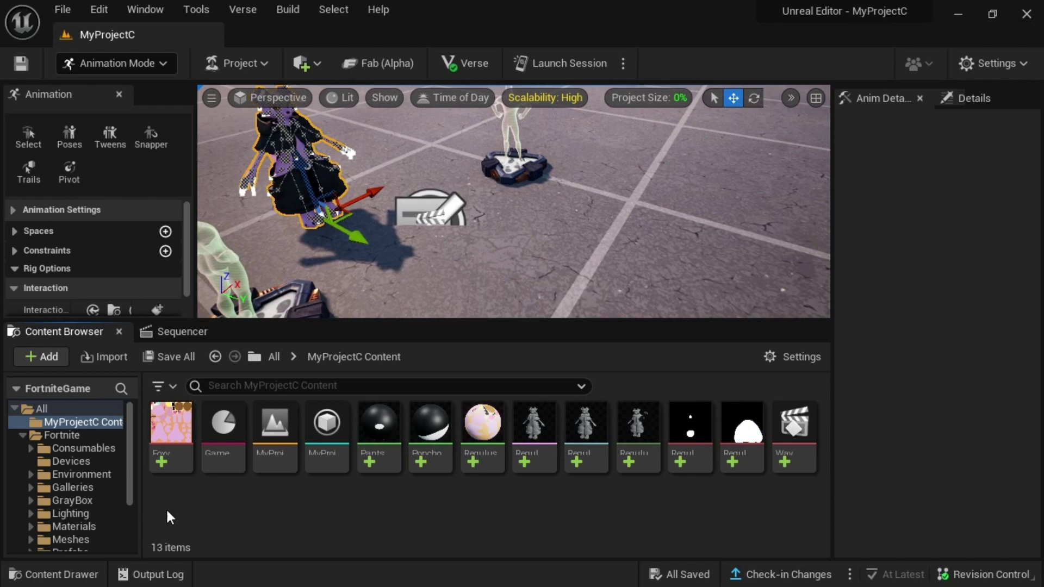
click(69, 463)
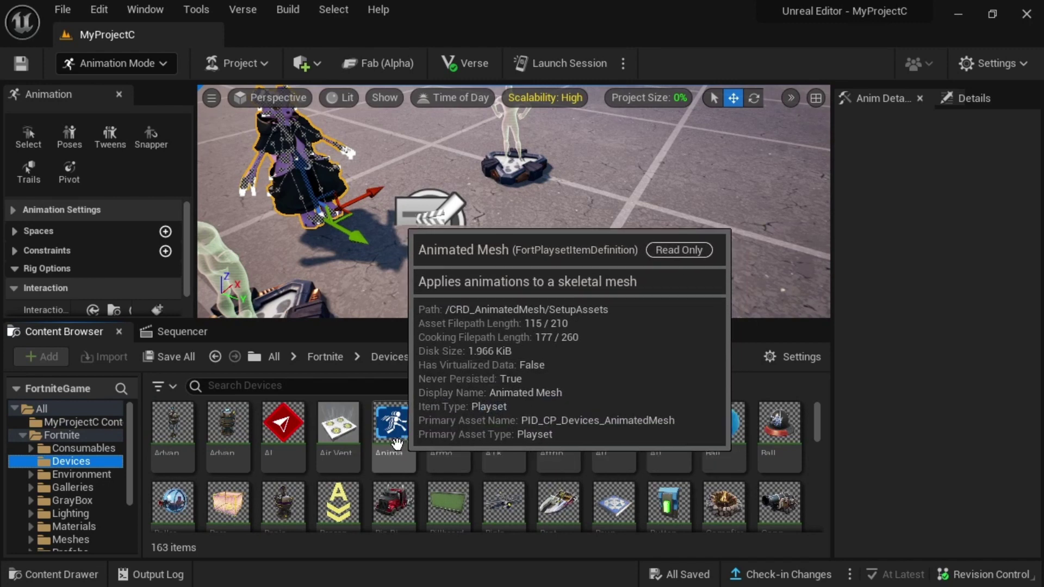
right_drag(434, 245, 337, 228)
key(w)
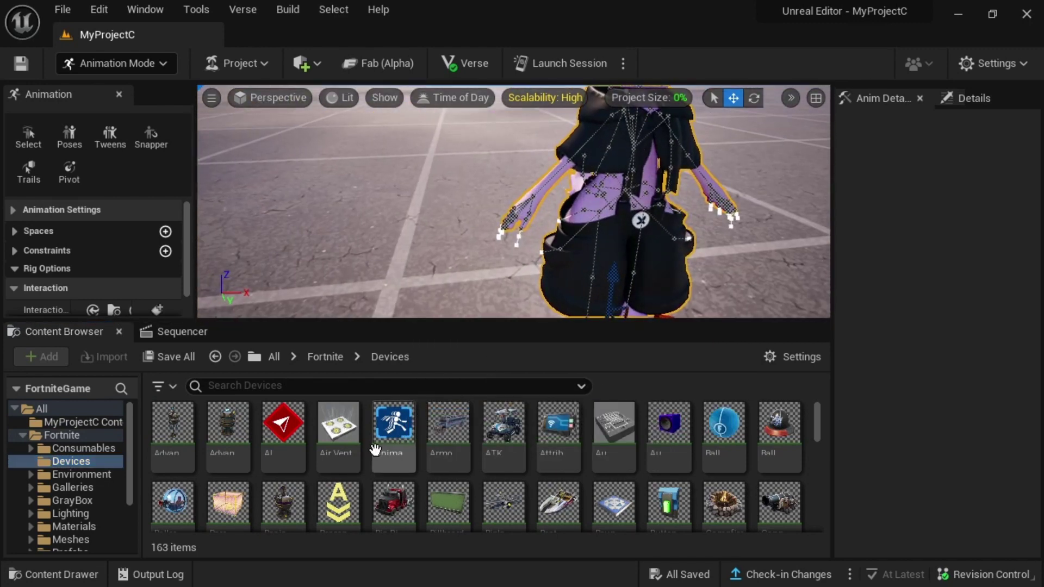
drag(393, 423, 348, 280)
right_drag(381, 260, 359, 261)
key(a)
key(w)
Set the Animated Mesh device's skeletal mesh to Regulus2_0 and its animation to Regulus2_0_Wave2.
click(960, 98)
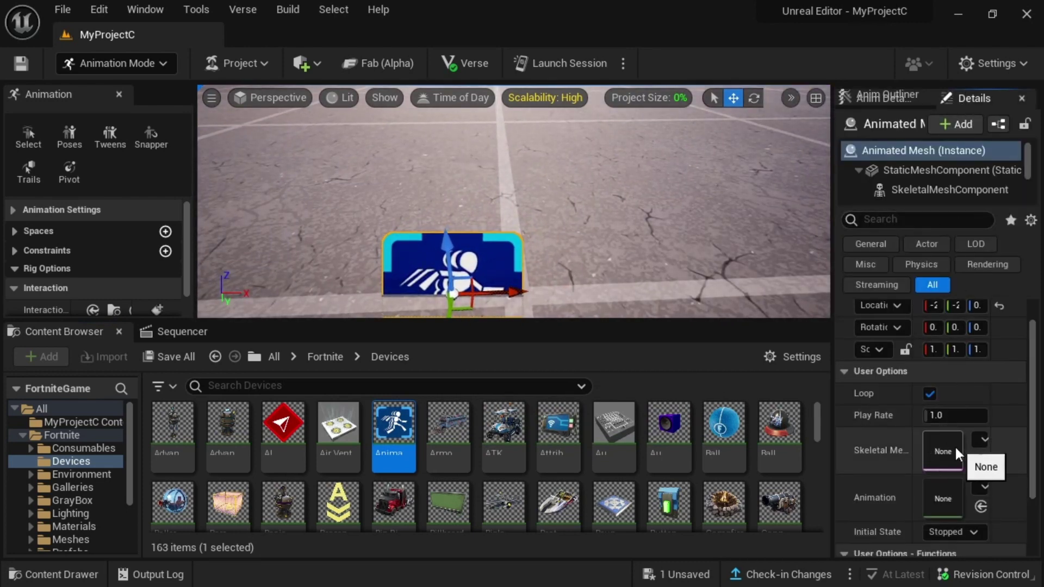
click(980, 438)
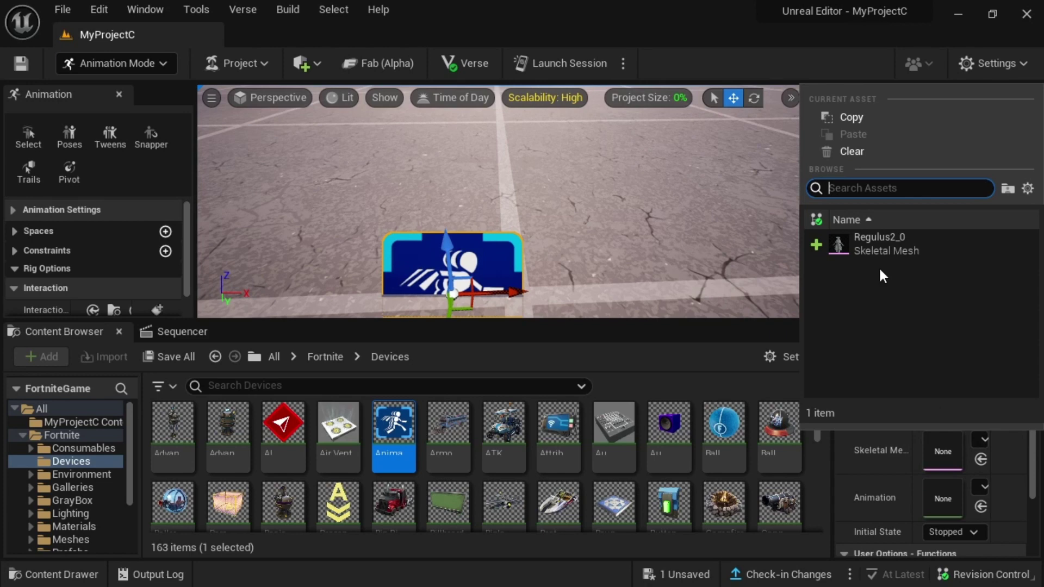
click(892, 231)
right_drag(601, 263, 575, 245)
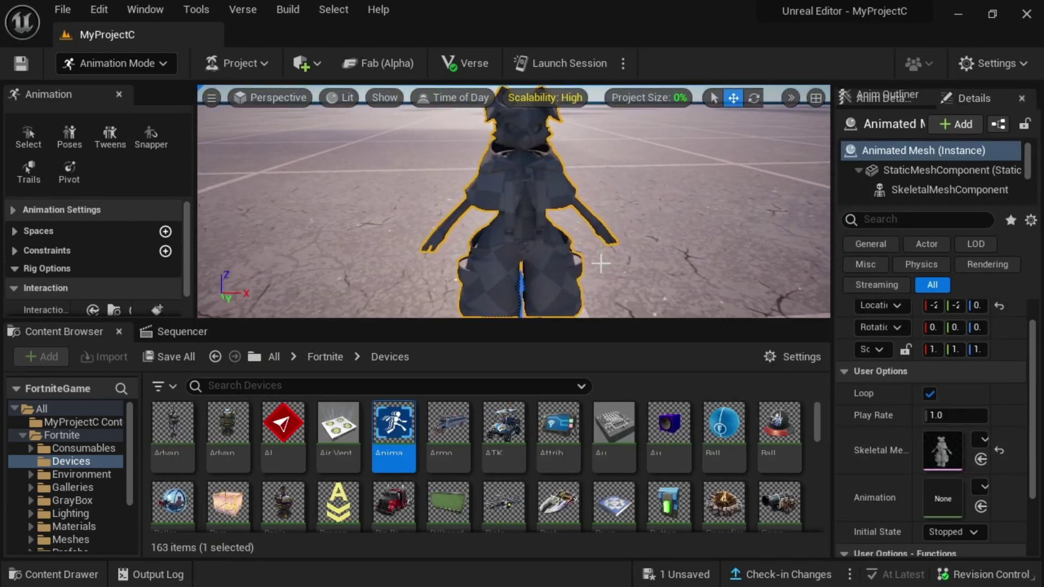
click(980, 485)
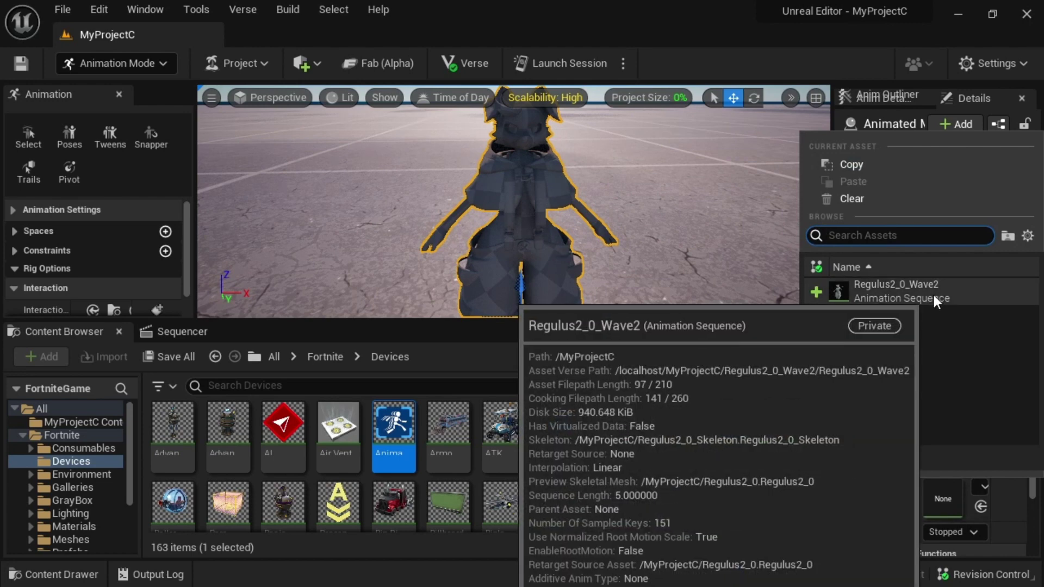
click(933, 294)
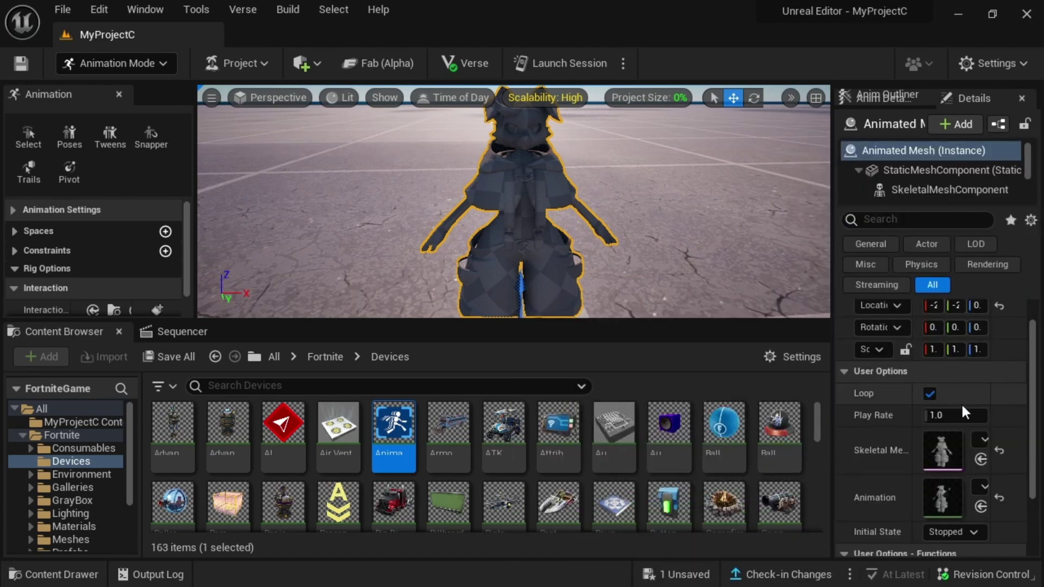
scroll(968, 503, down, 3)
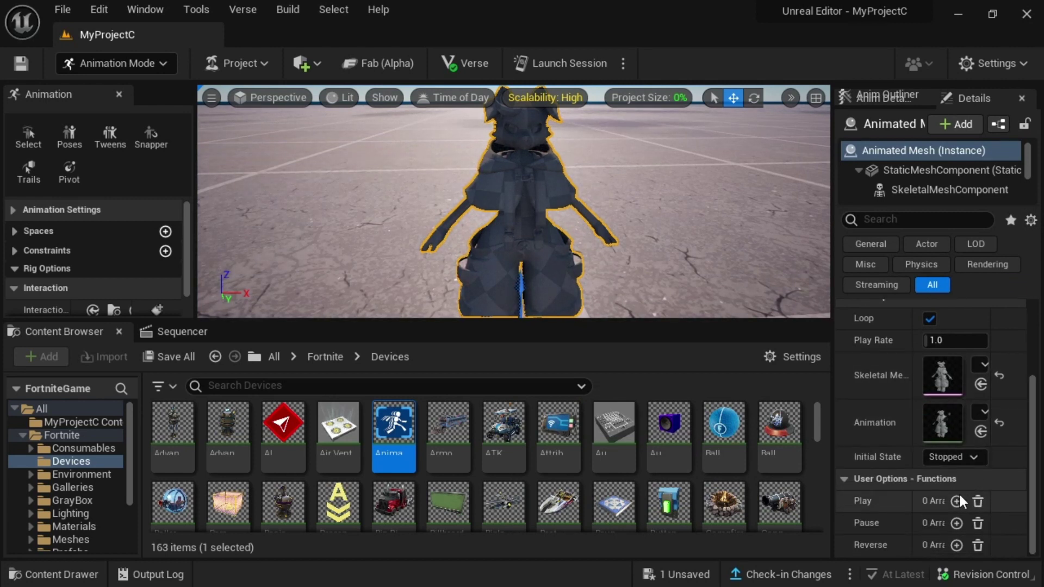
click(957, 501)
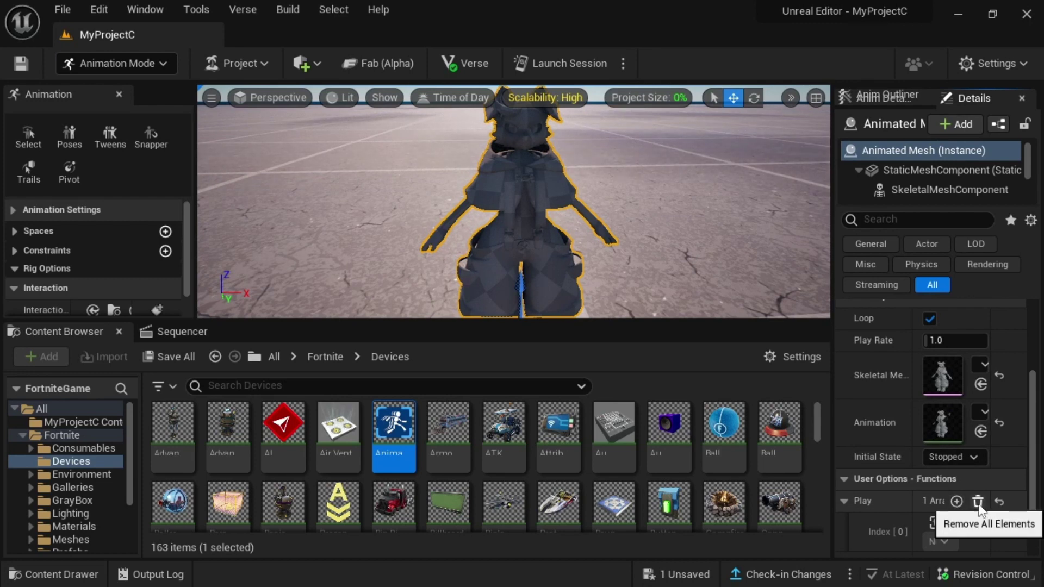
click(976, 502)
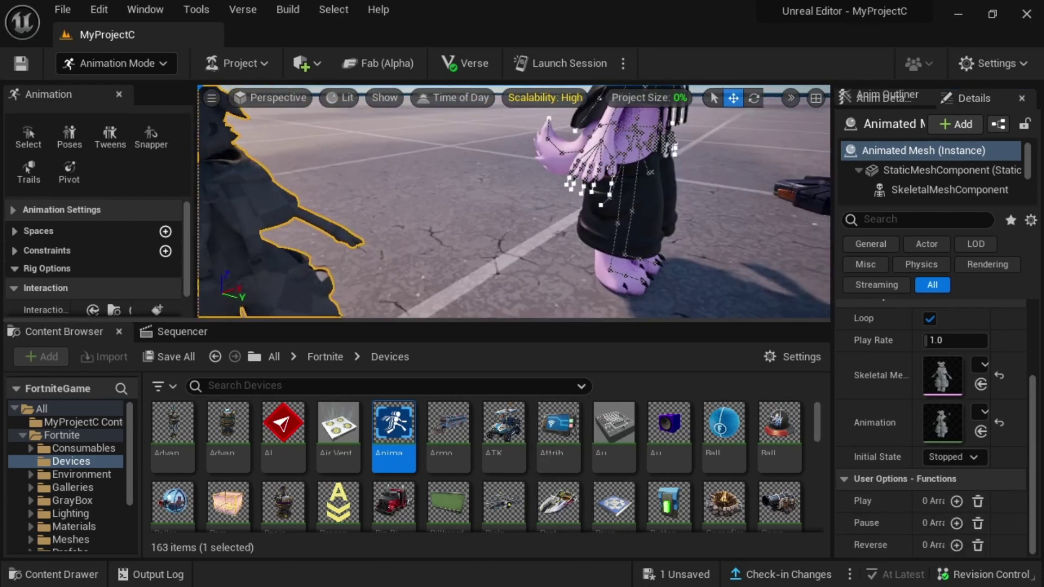
Place a Trigger device from the Fortnite Devices folder on open ground near the character.
right_drag(522, 217, 566, 231)
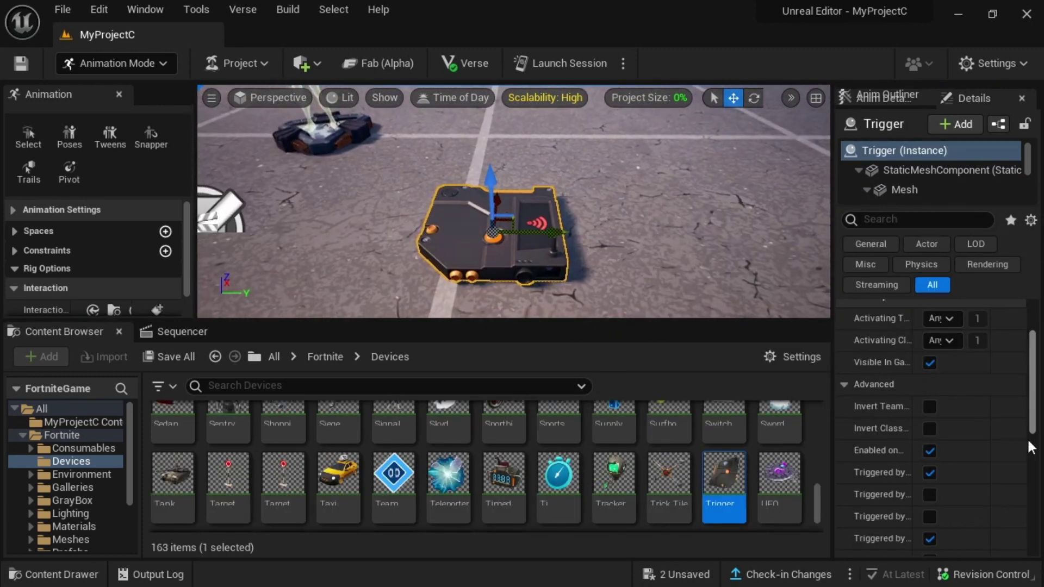
Review the Trigger device's activation options, functions and On Triggered event.
scroll(990, 426, down, 6)
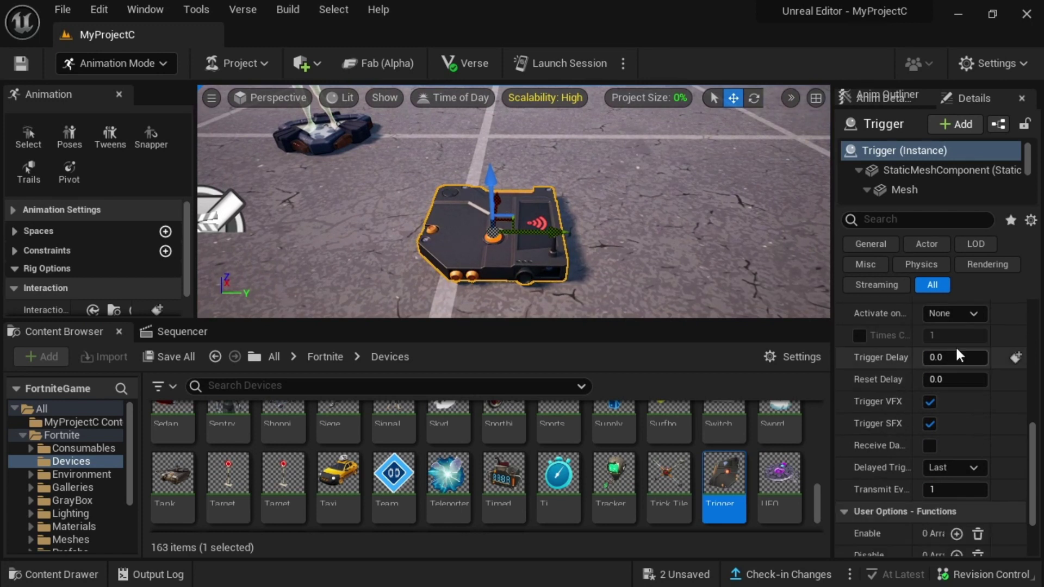
click(959, 317)
click(970, 315)
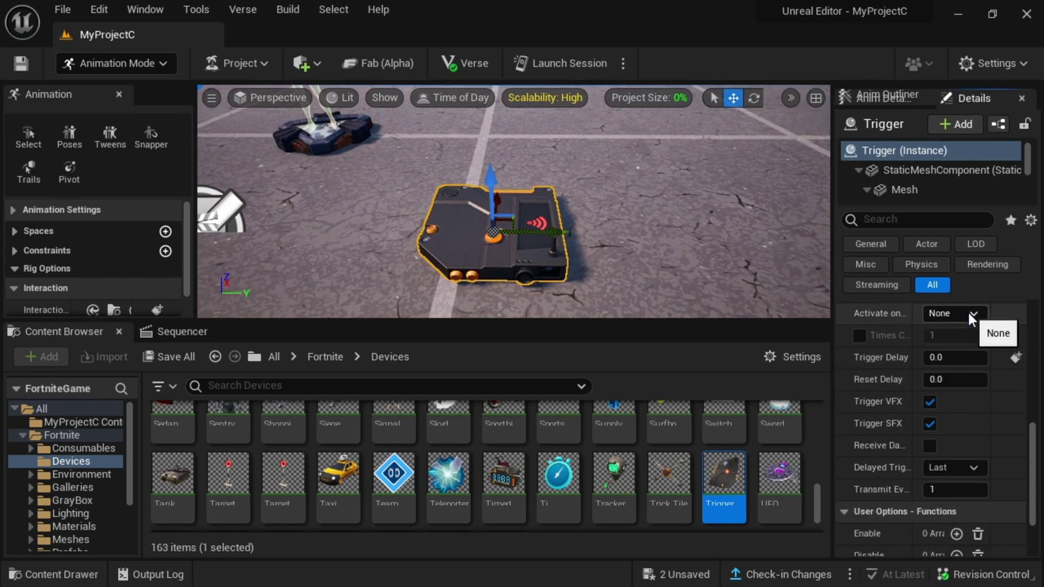
scroll(979, 479, down, 4)
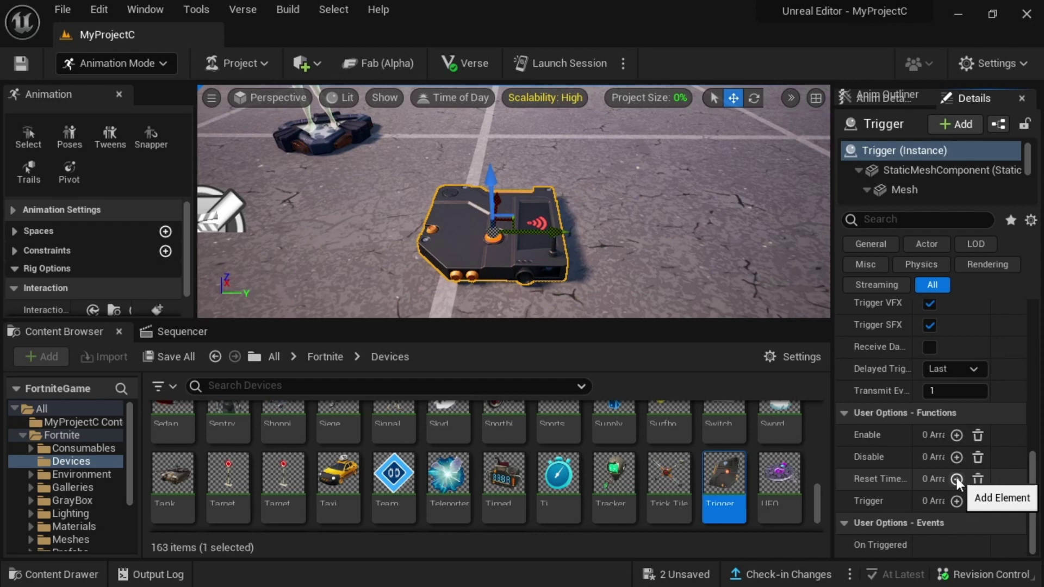
mouse_move(897, 543)
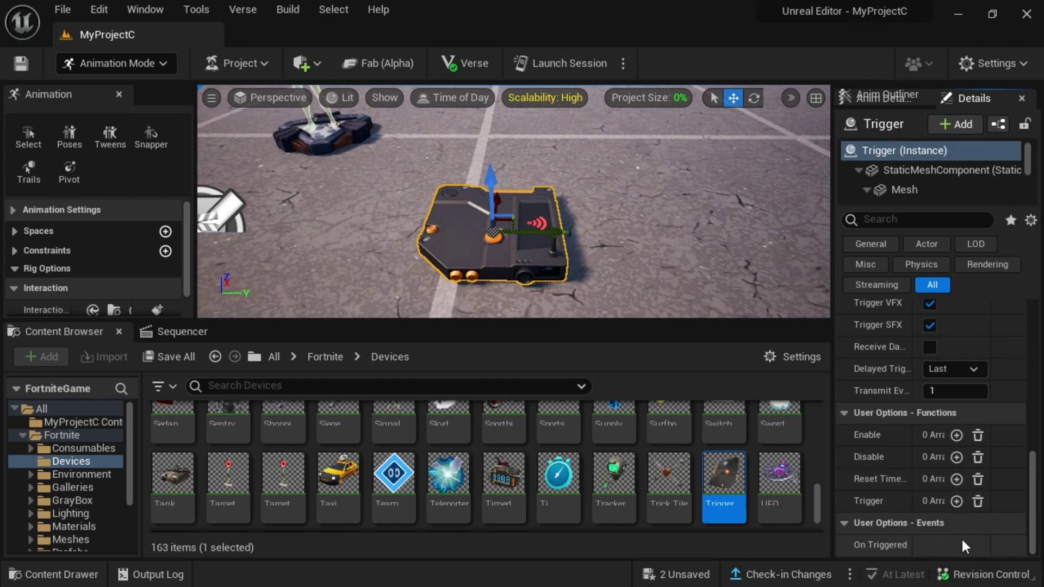
Add a binding to the Animated Mesh device's Play function and link it to the Trigger device's event.
right_drag(683, 261, 569, 272)
click(424, 211)
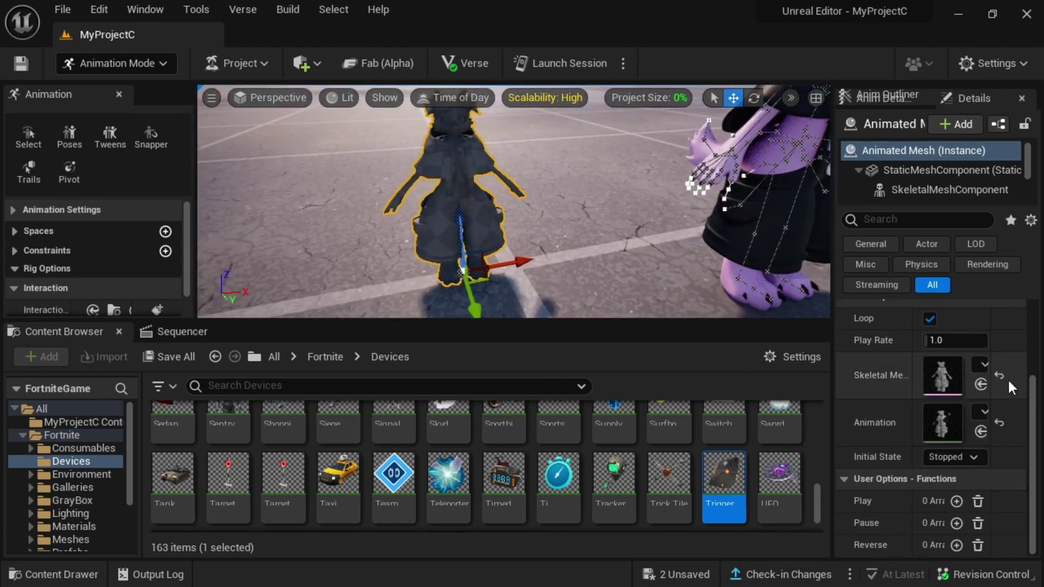
click(957, 501)
scroll(915, 527, down, 1)
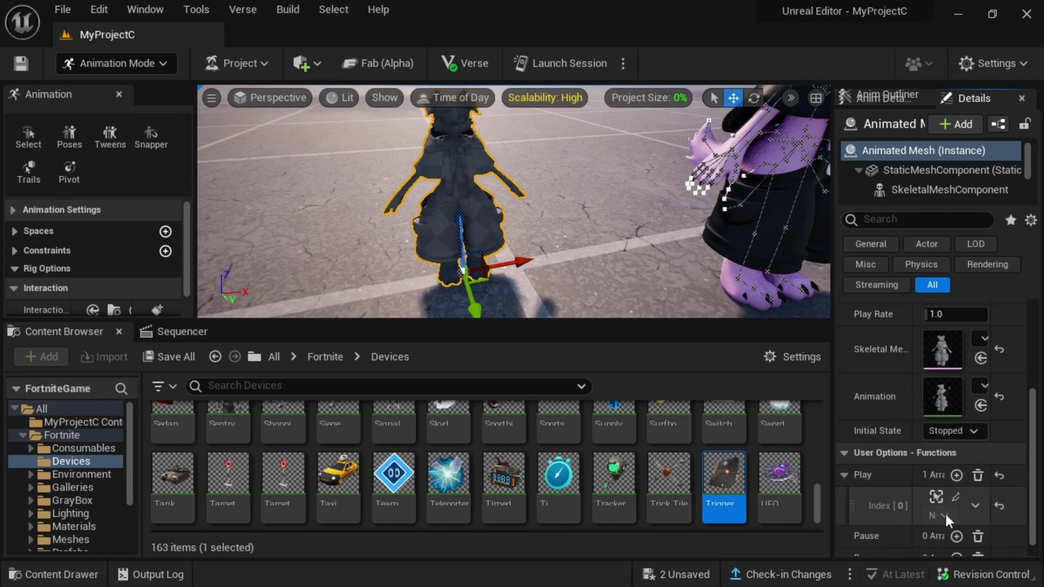
click(936, 496)
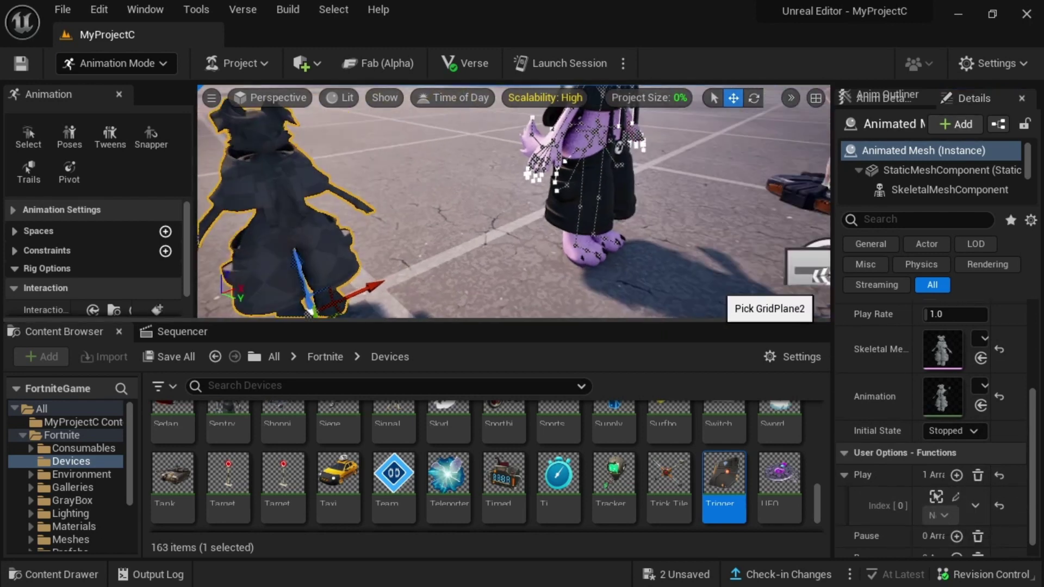
click(642, 216)
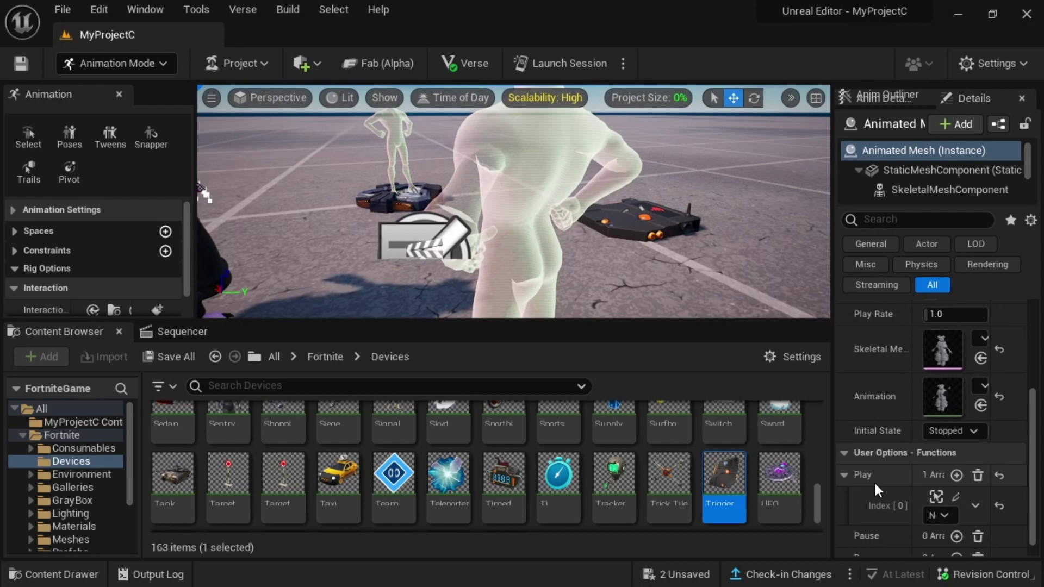
click(937, 514)
click(941, 543)
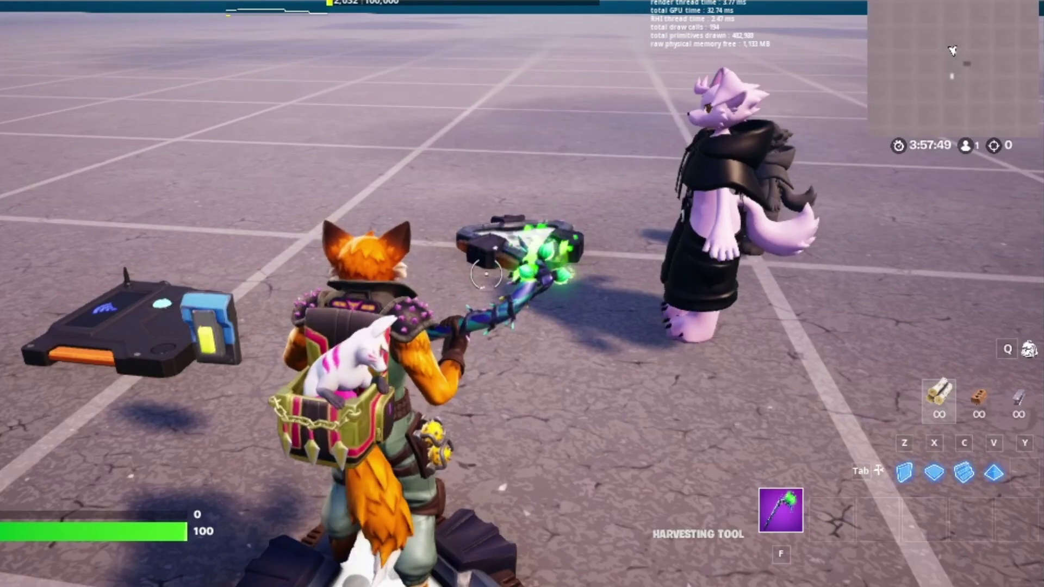
Playtest the level by moving the player around the devices and checking the Animated Mesh's waving animation.
key(Escape)
key(Escape)
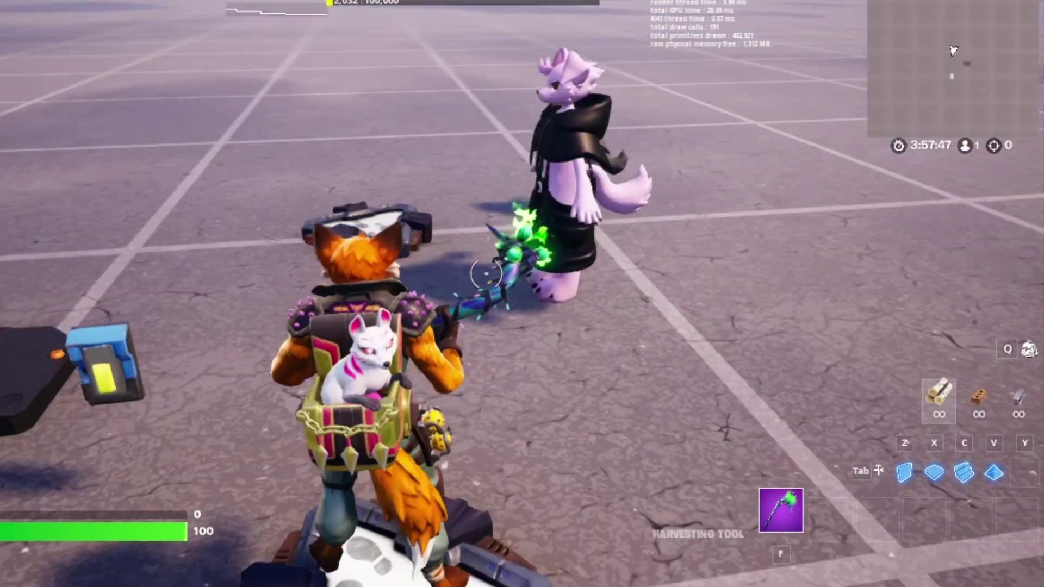
key(w)
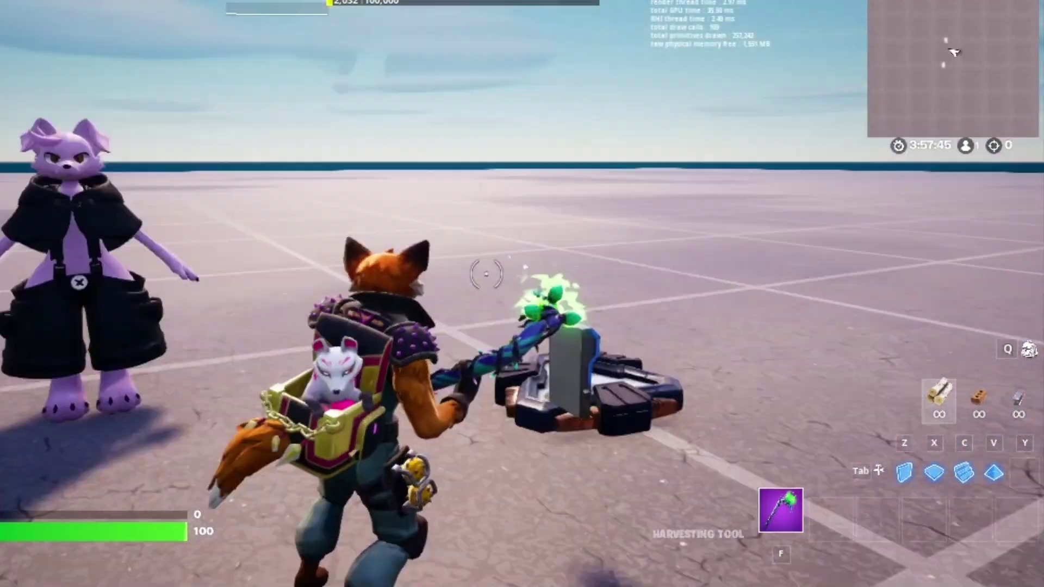
key(a)
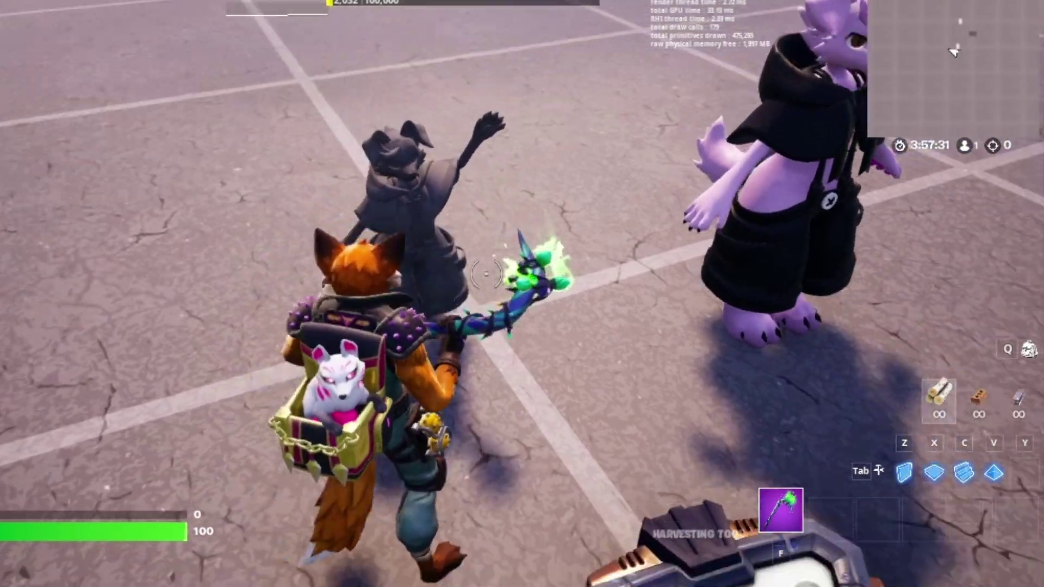
key(Escape)
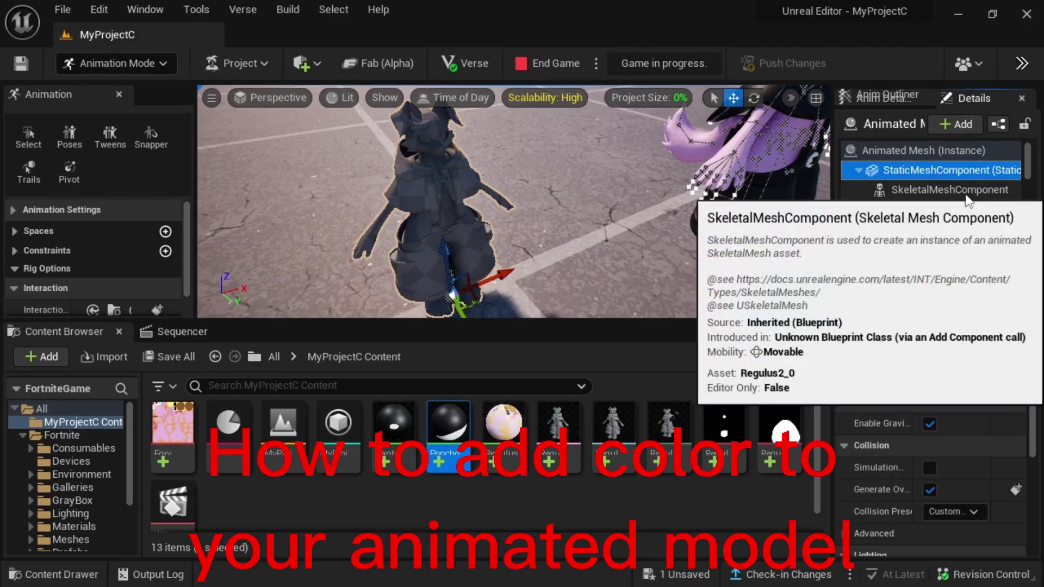
Assign the Regulus material to Element 0 of the Animated Mesh's SkeletalMeshComponent.
click(967, 196)
scroll(932, 432, down, 5)
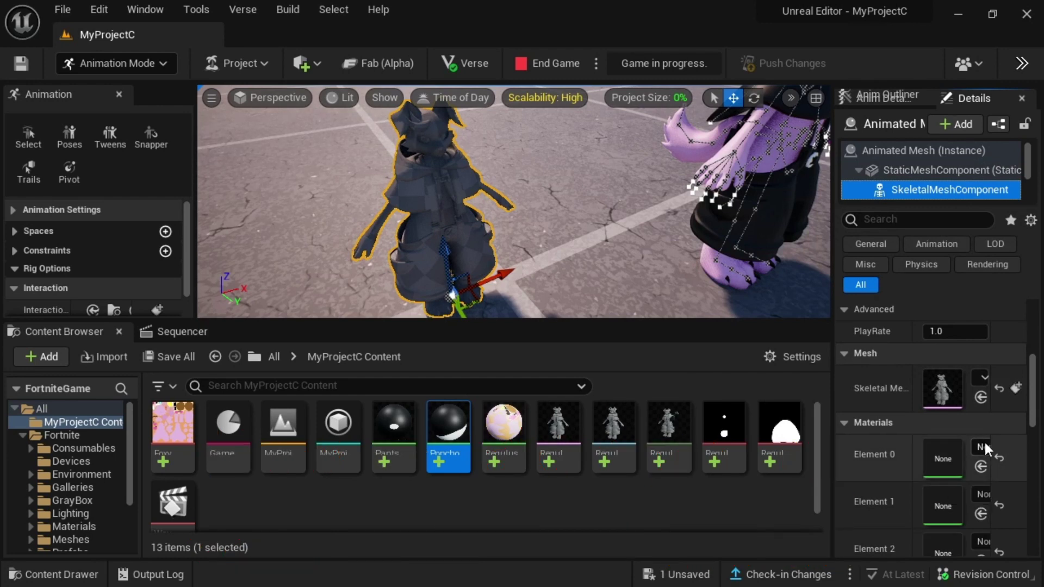
click(982, 447)
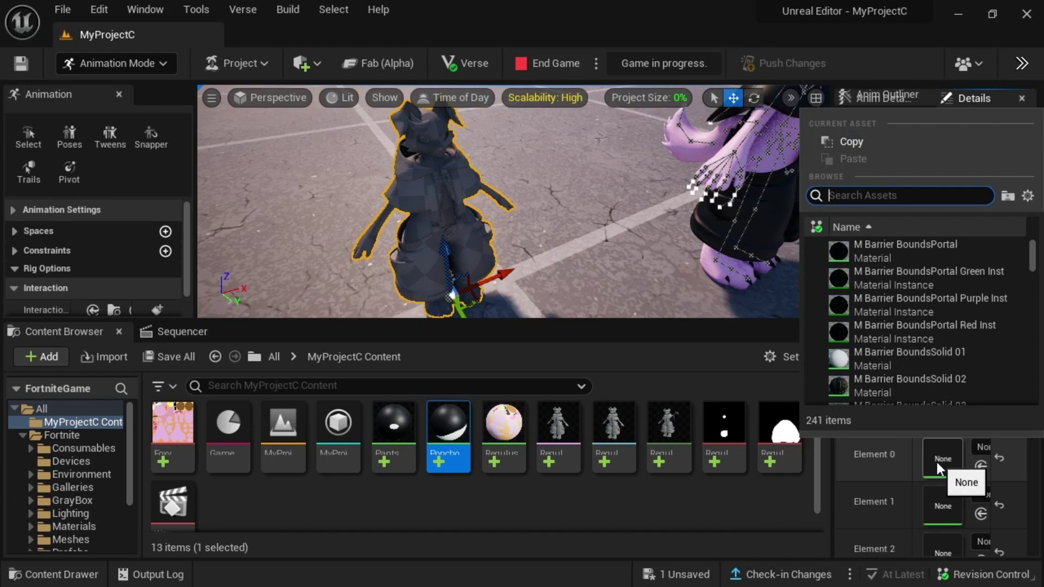
text(Reg)
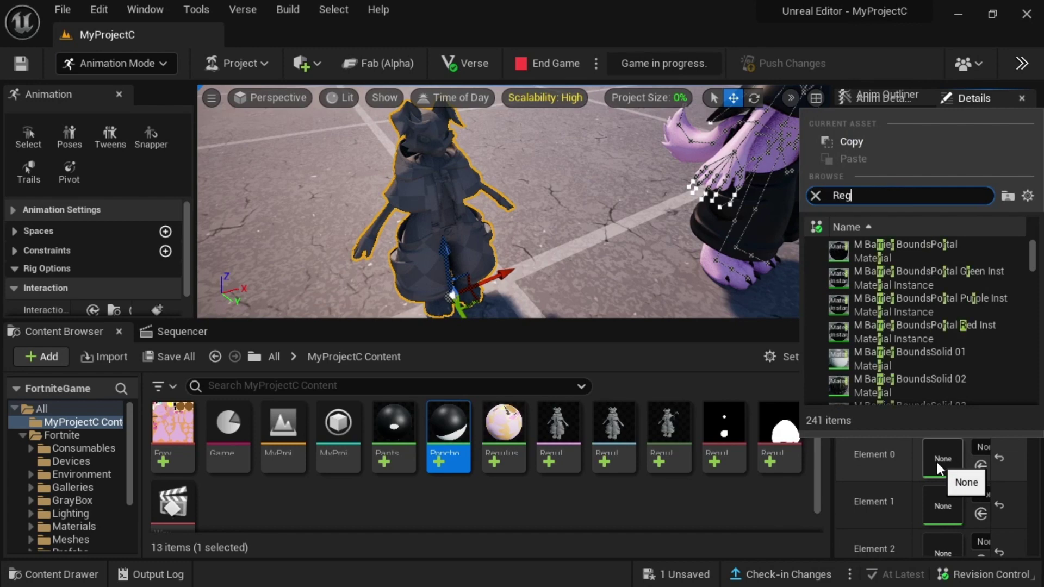
click(922, 314)
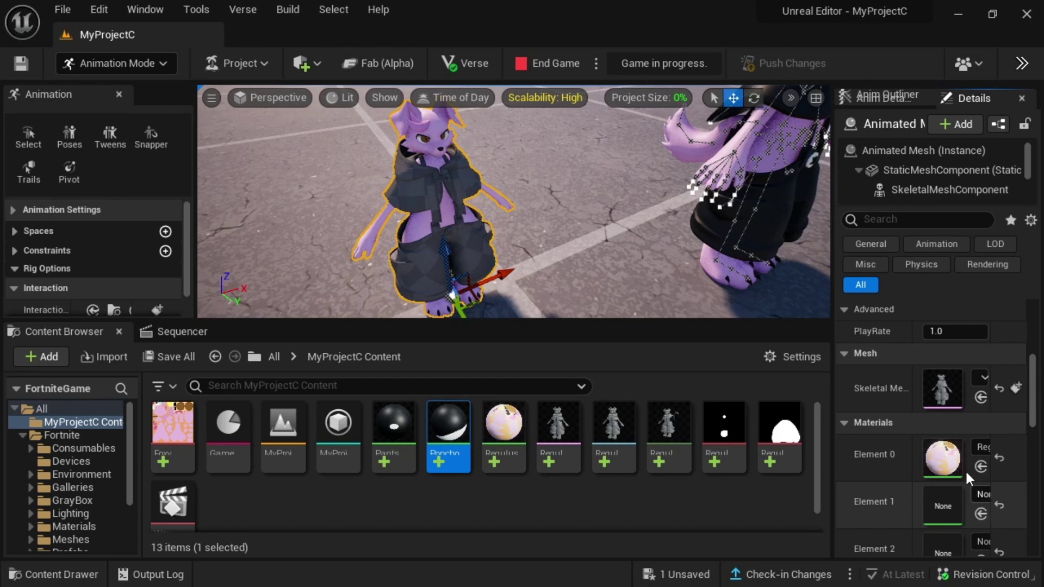
Assign the Pants material to Element 1 and the Poncho material to Element 2 of the skeletal mesh.
click(982, 495)
text(Pants)
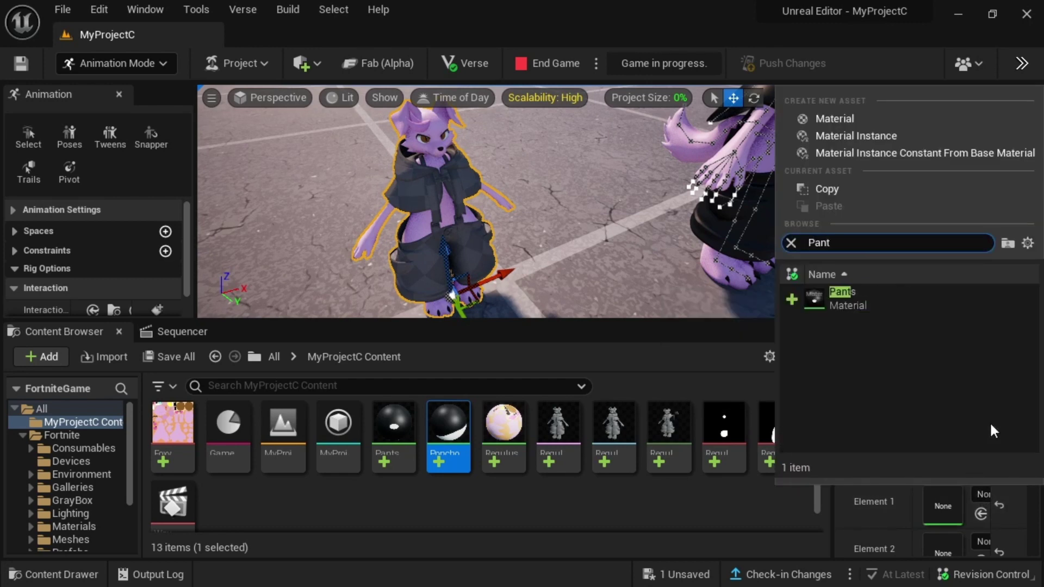
click(833, 295)
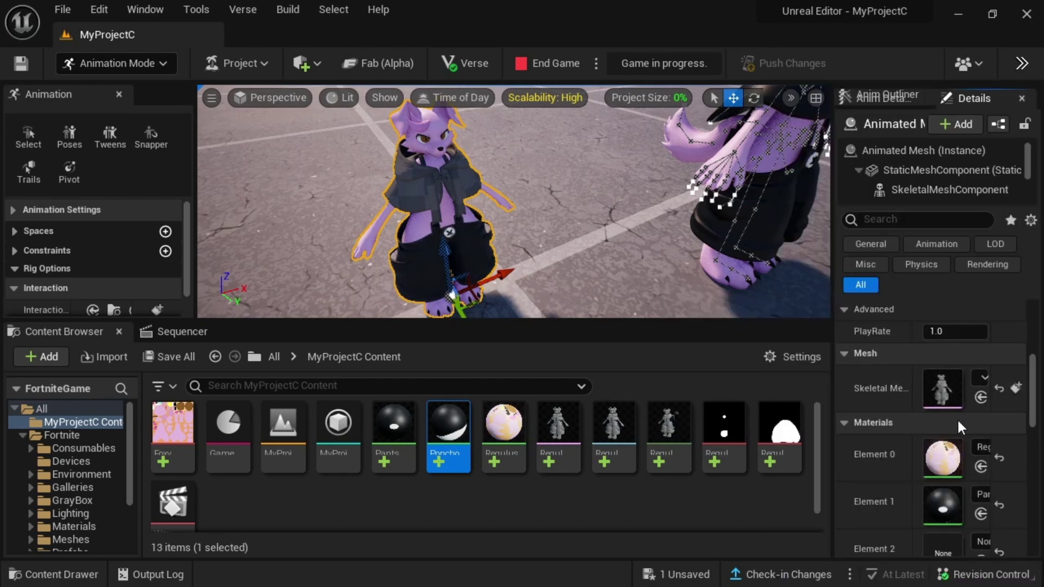
click(981, 541)
text(Ponch)
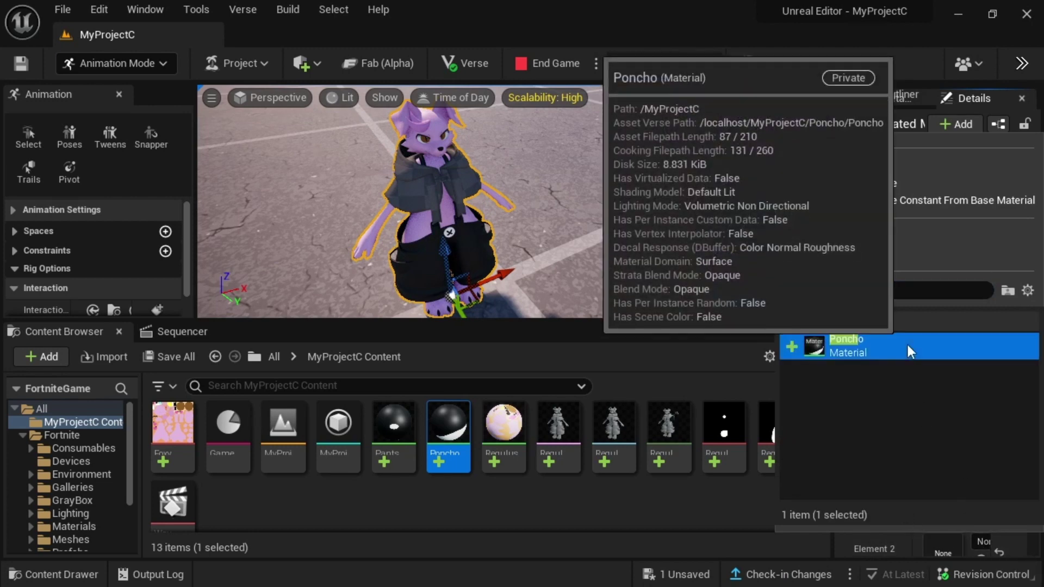
click(908, 345)
scroll(890, 430, down, 5)
scroll(890, 468, down, 2)
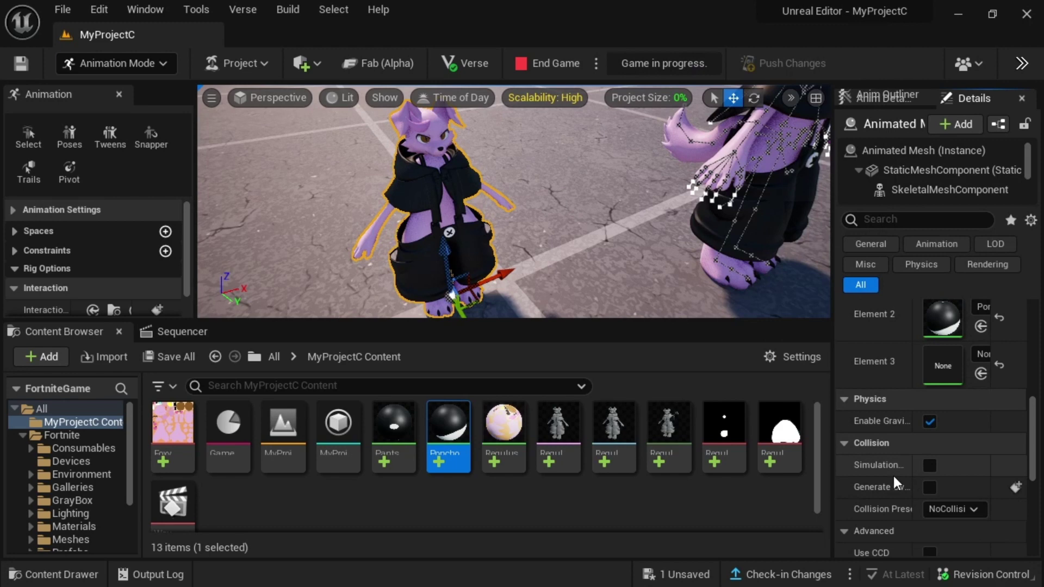
Turn off looping in the Animated Mesh device's user options.
right_drag(514, 201, 490, 171)
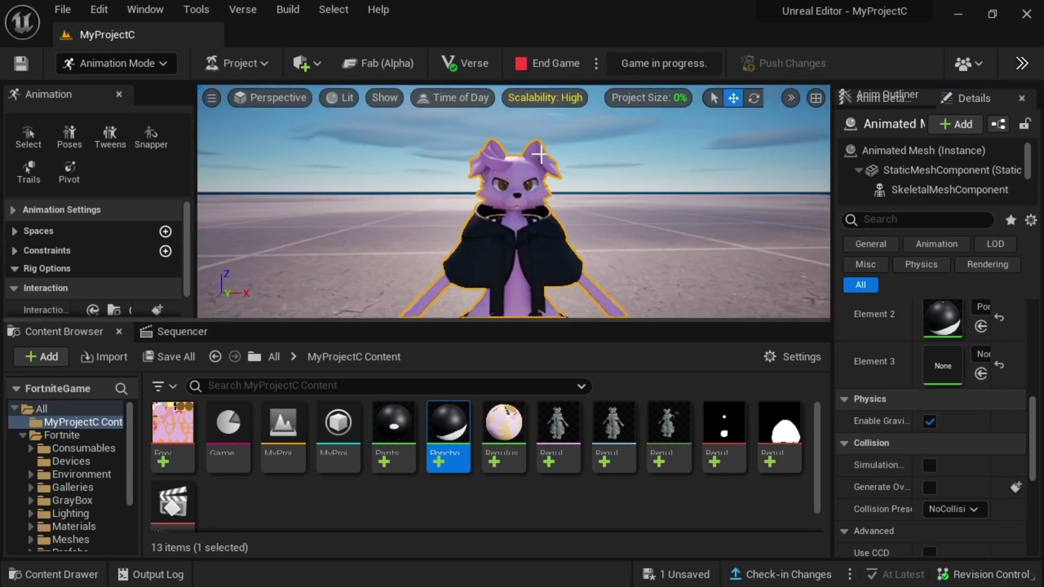
scroll(971, 437, up, 1)
scroll(970, 438, up, 4)
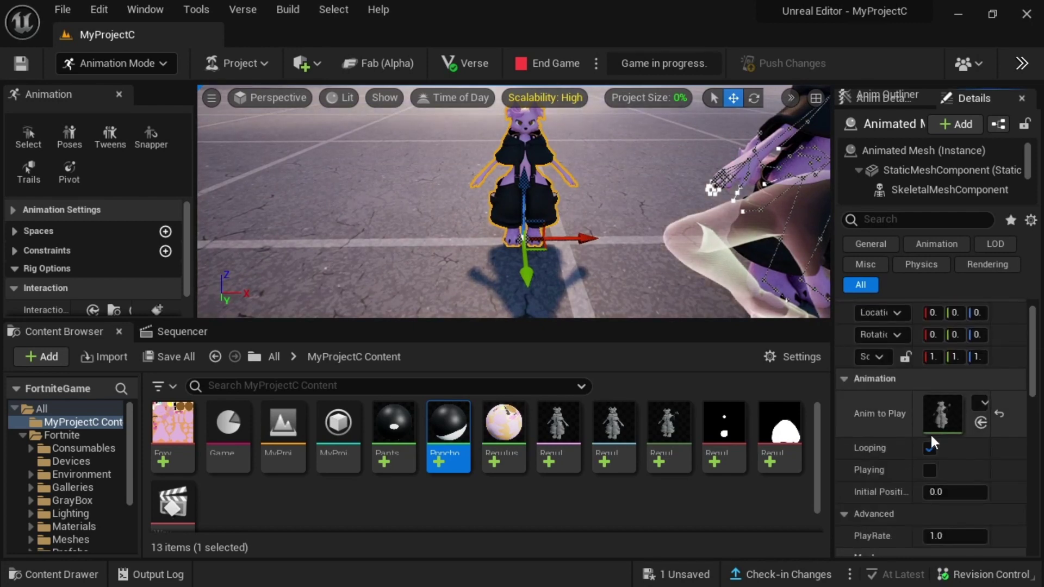
click(924, 150)
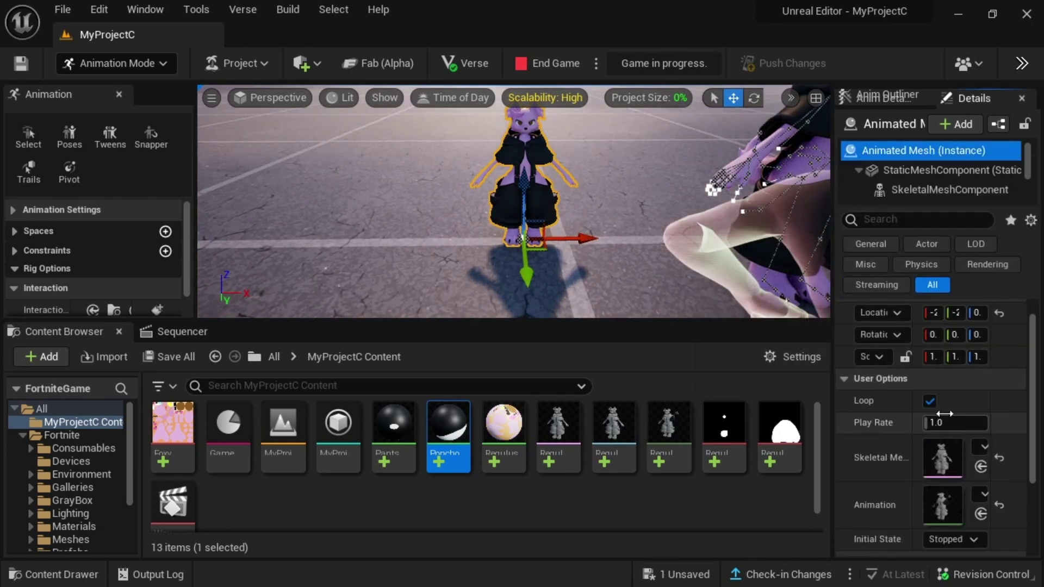
click(929, 400)
click(736, 517)
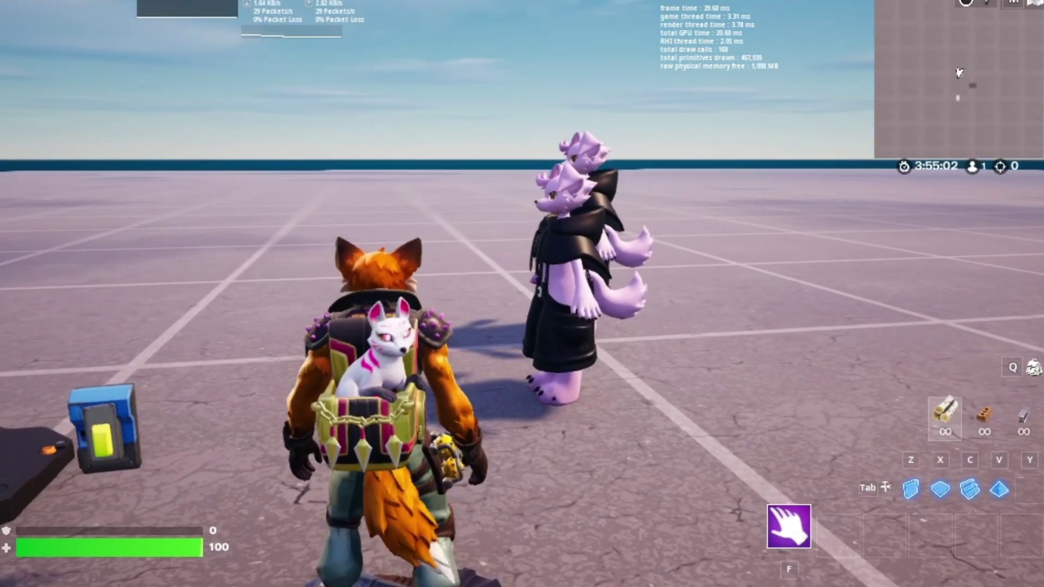
Playtest the level, walking around the coloured Animated Mesh and over the Trigger device to check the animation.
key(Escape)
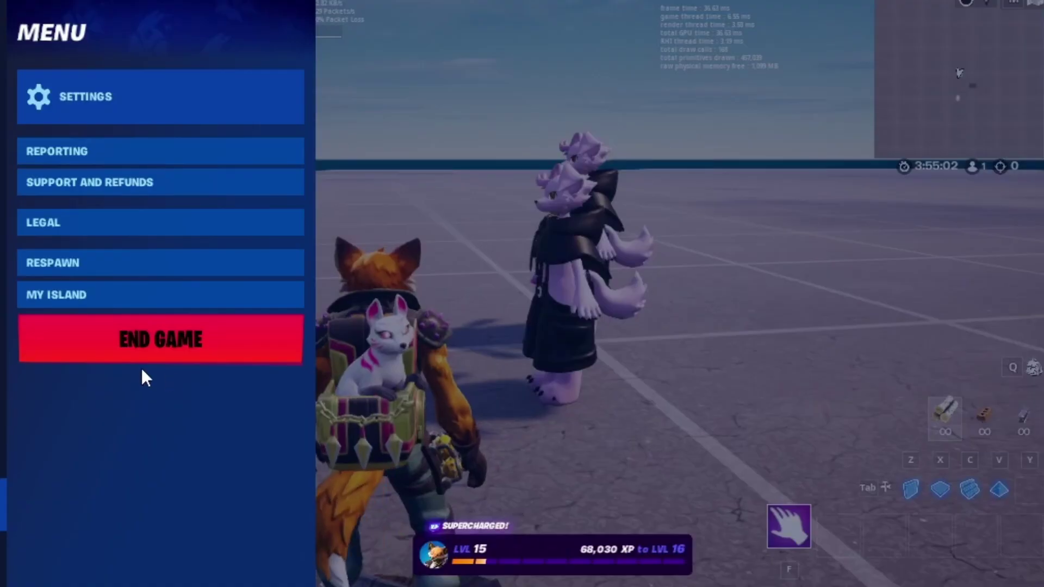
key(Escape)
key(a)
key(w)
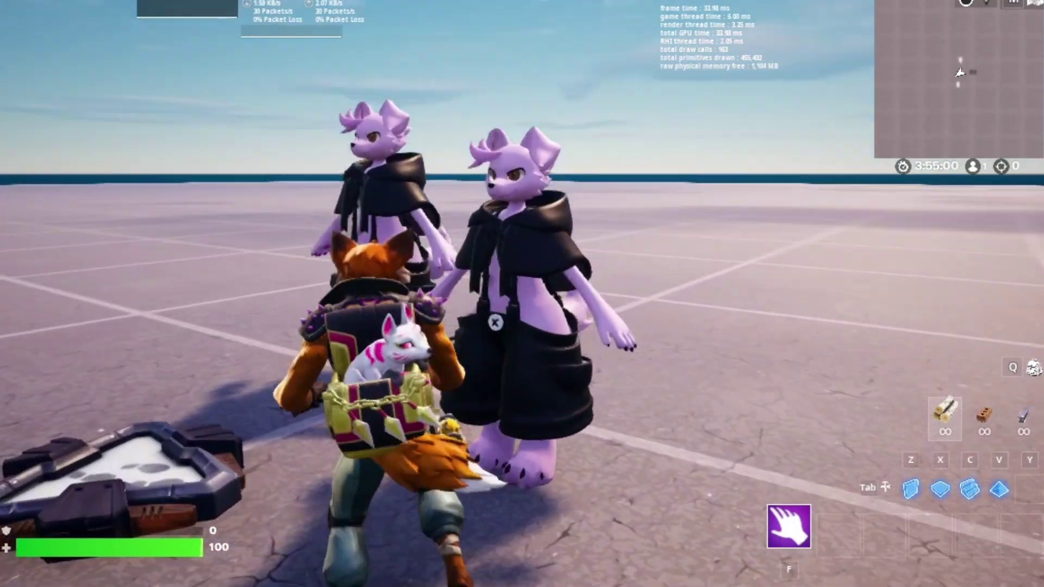
key(d)
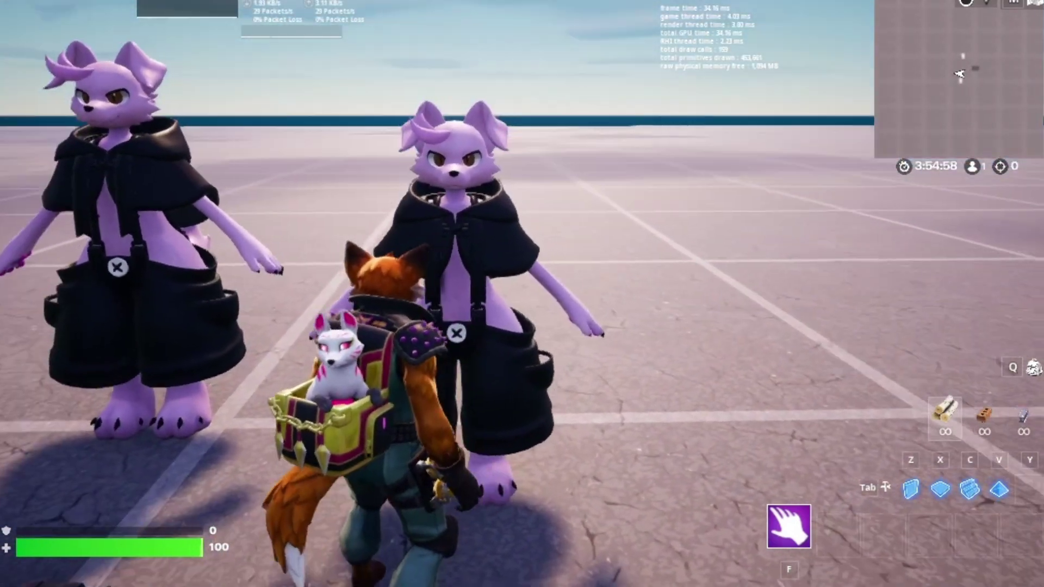
key(d)
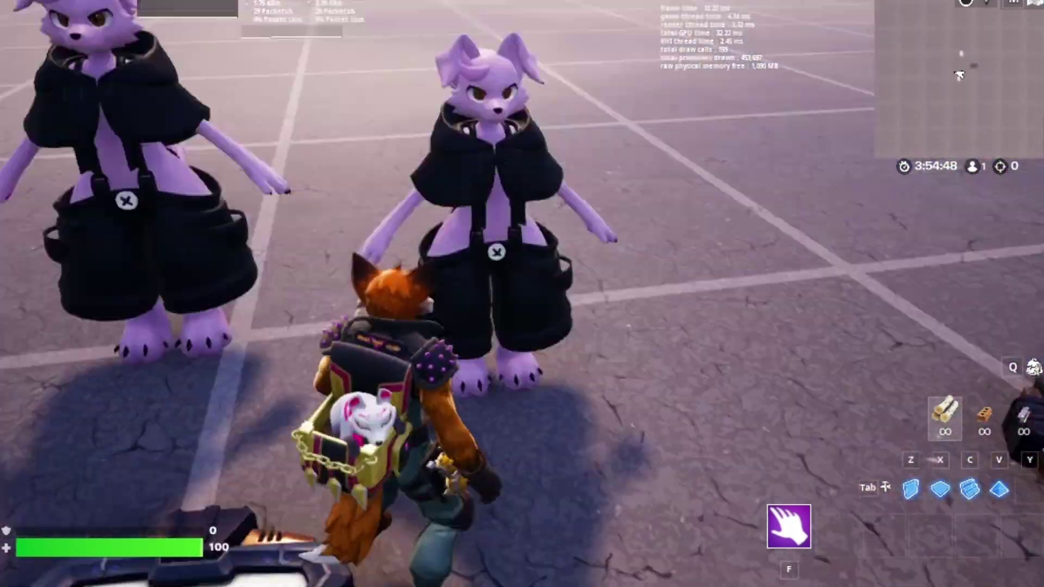
key(d)
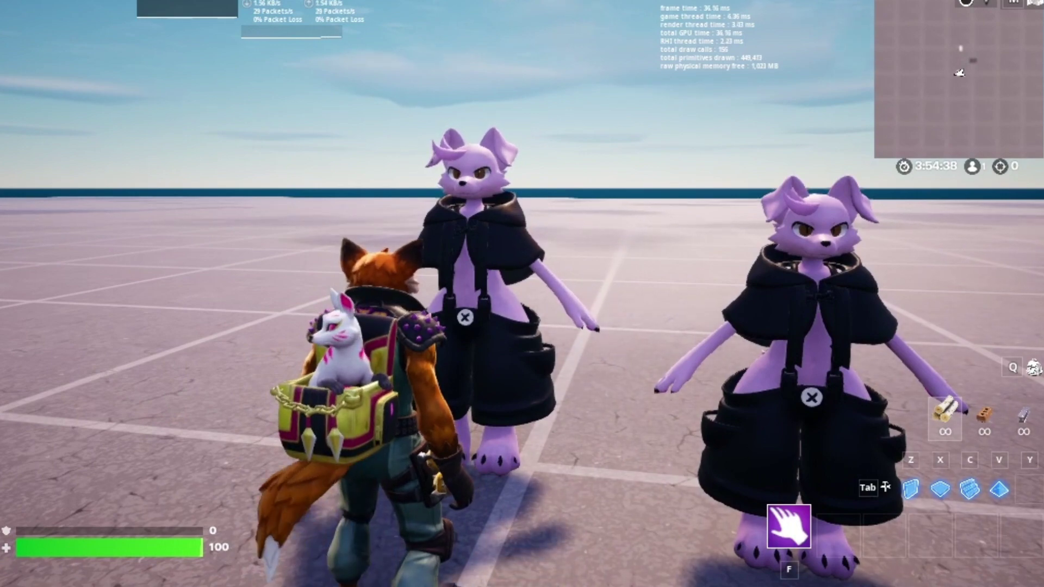
key(a)
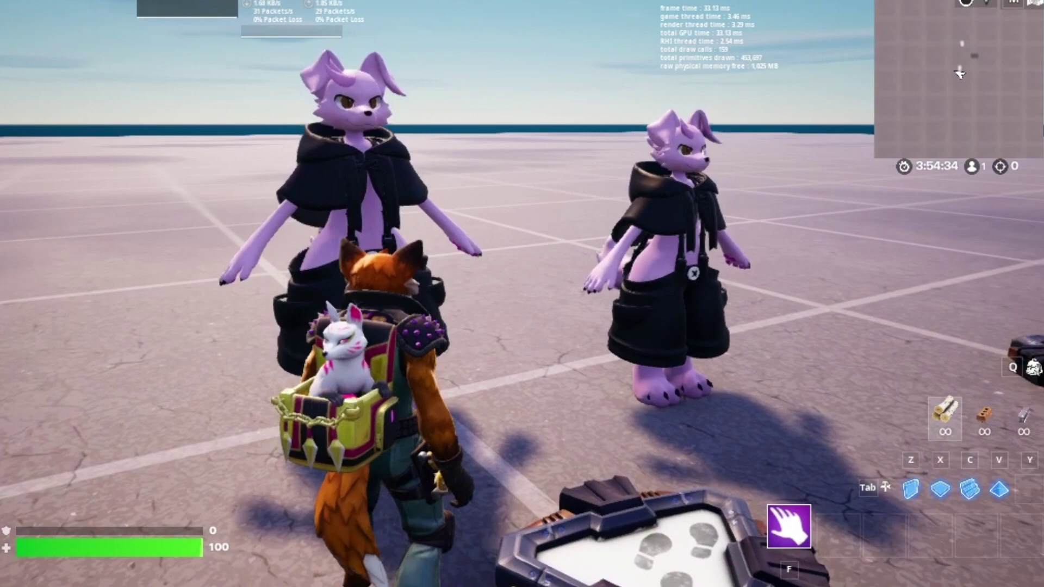
key(d)
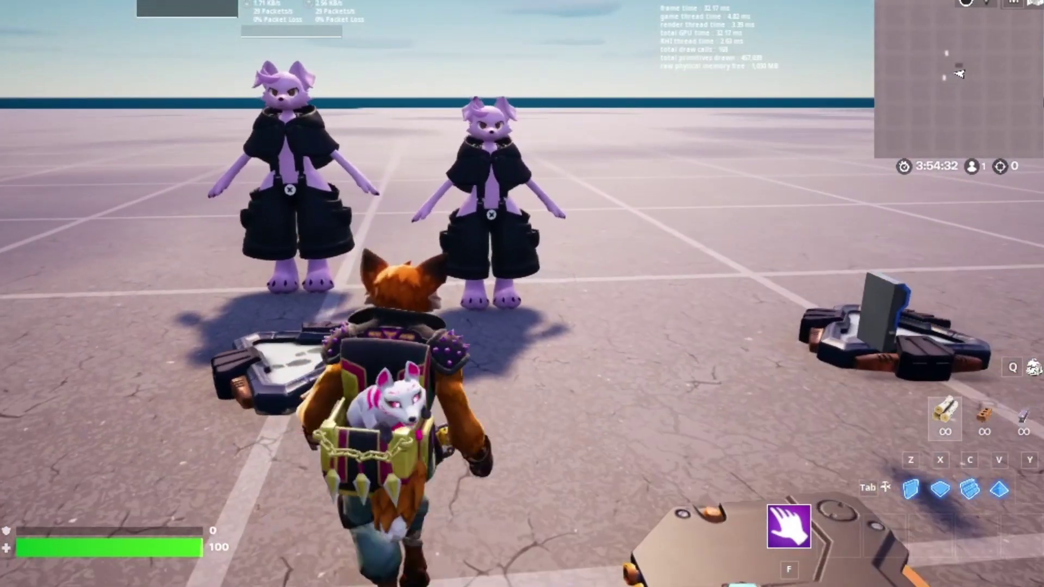
key(s)
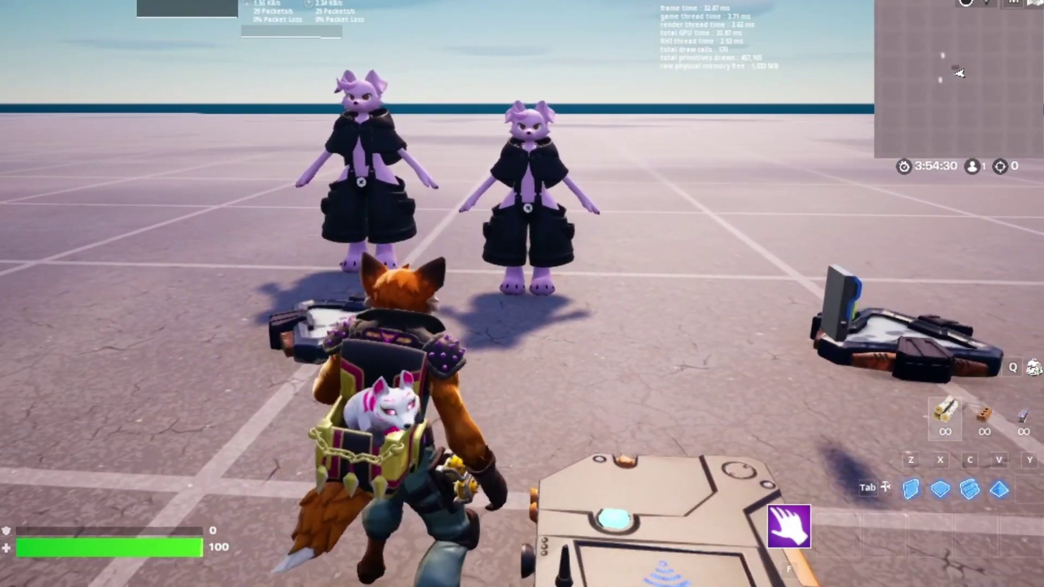
key(w)
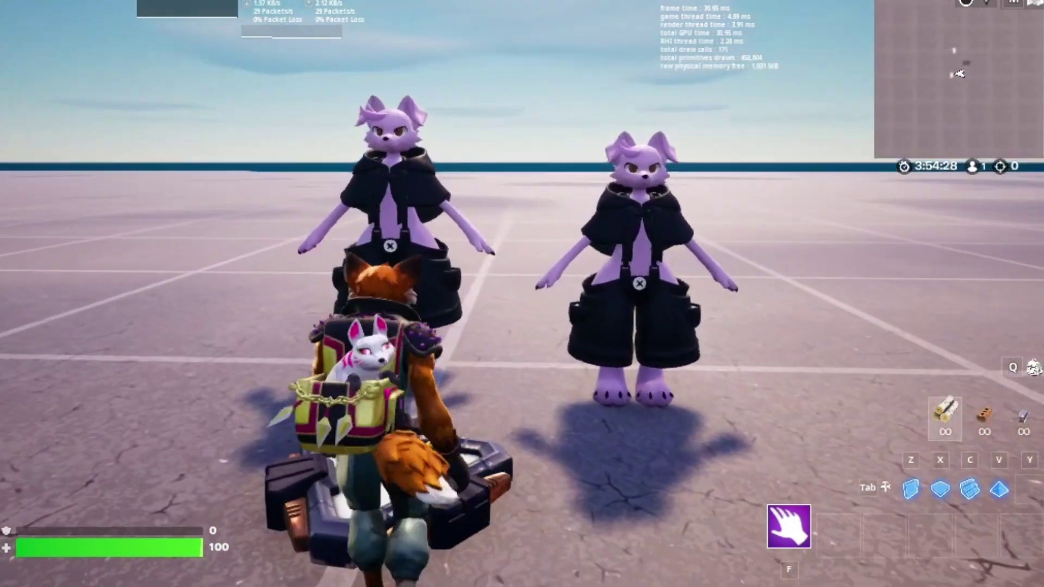
key(w)
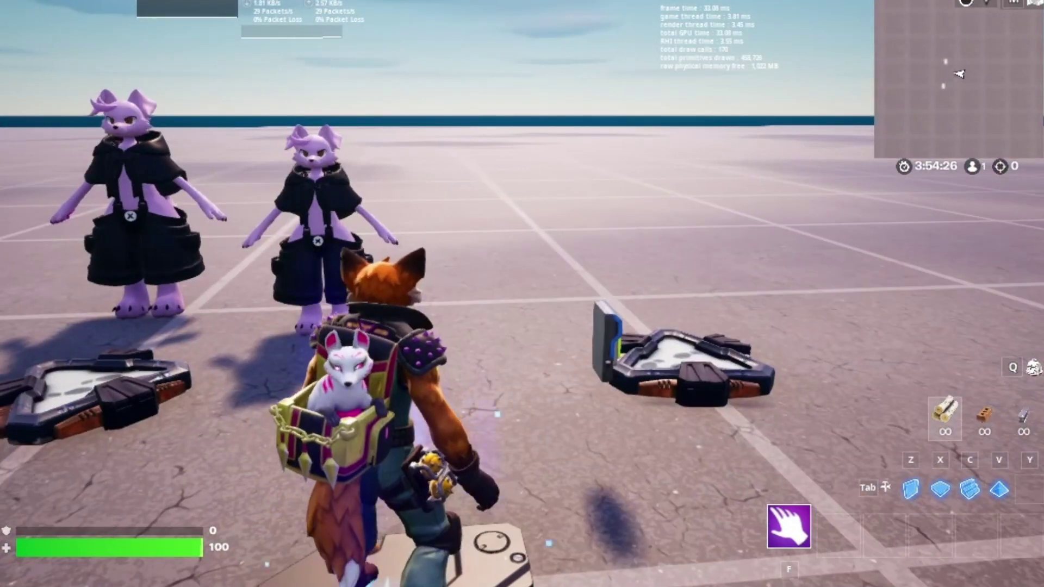
key(d)
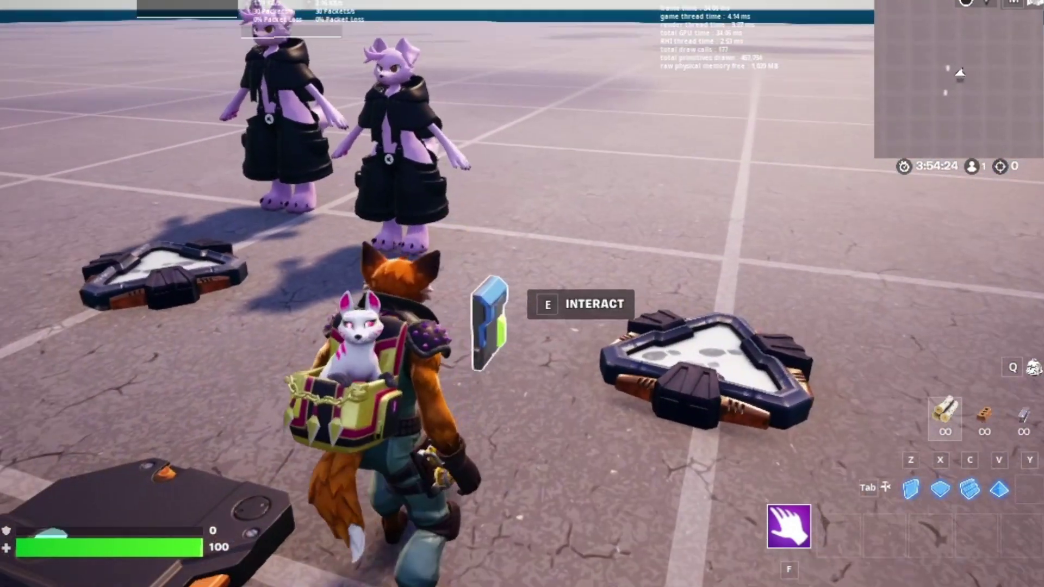